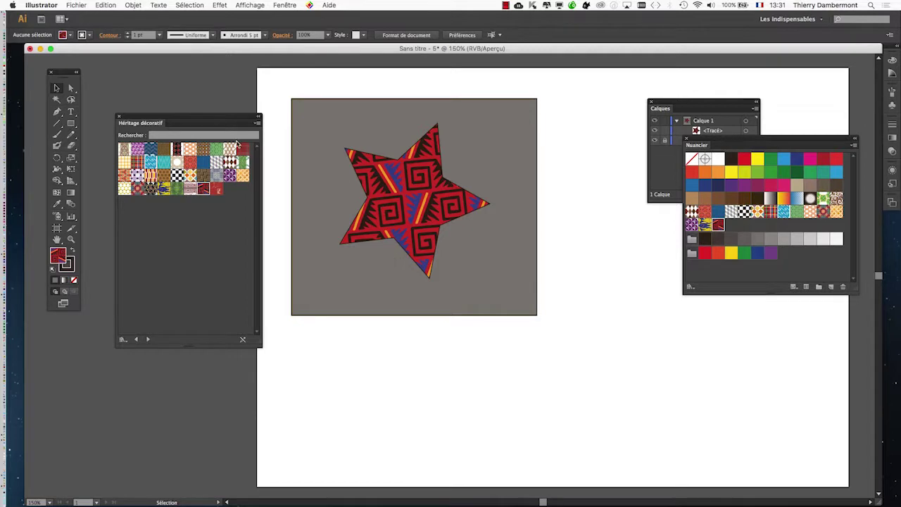
Step: Rearrange the workspace with the Héritage décoratif panel below the star and the Nuancier panel next to Calques
{"action": "left_click_drag", "start_coordinate": [227, 119], "coordinate": [232, 180]}
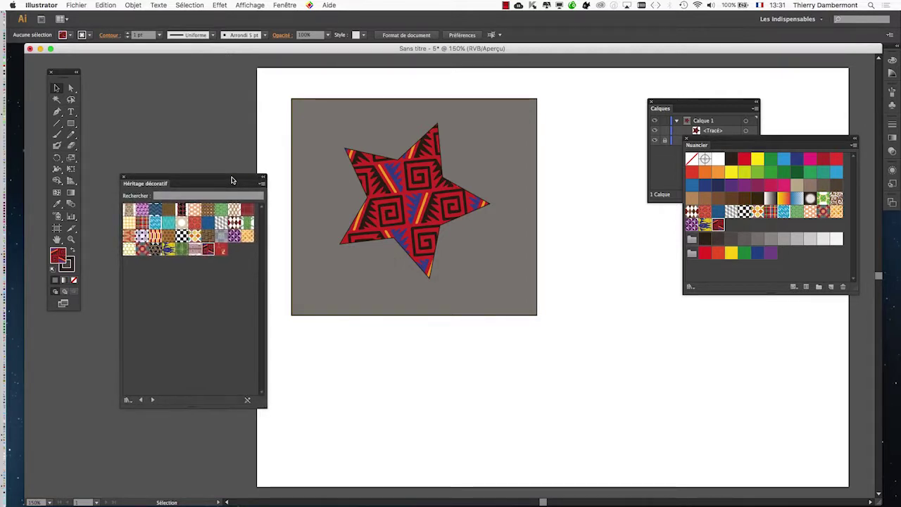
{"action": "key", "text": "space"}
{"action": "left_click_drag", "start_coordinate": [414, 234], "coordinate": [353, 230]}
{"action": "left_click_drag", "start_coordinate": [577, 179], "coordinate": [466, 161]}
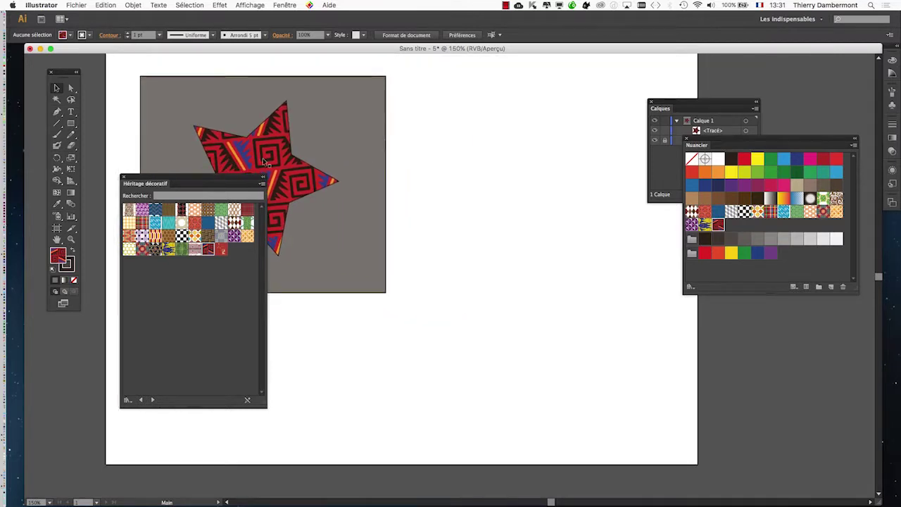
{"action": "left_click_drag", "start_coordinate": [235, 183], "coordinate": [385, 112]}
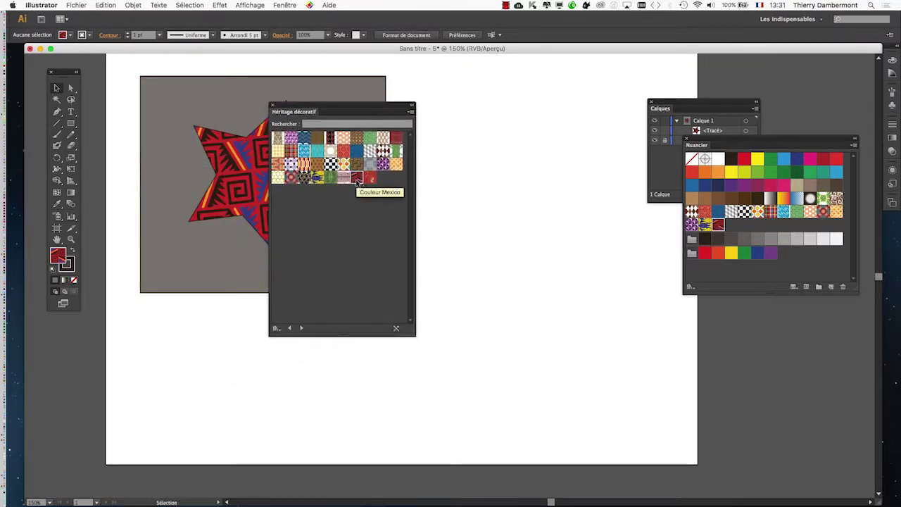
{"action": "left_click_drag", "start_coordinate": [727, 141], "coordinate": [513, 98]}
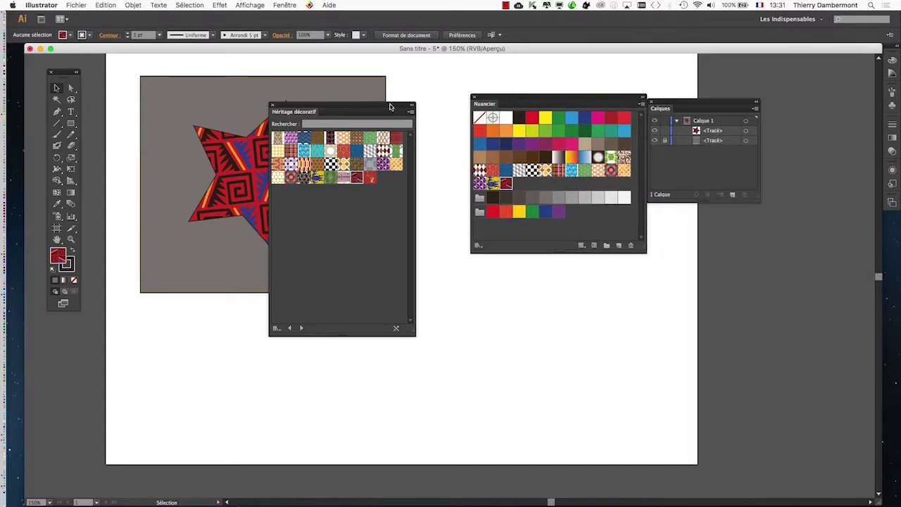
{"action": "left_click_drag", "start_coordinate": [391, 107], "coordinate": [247, 323]}
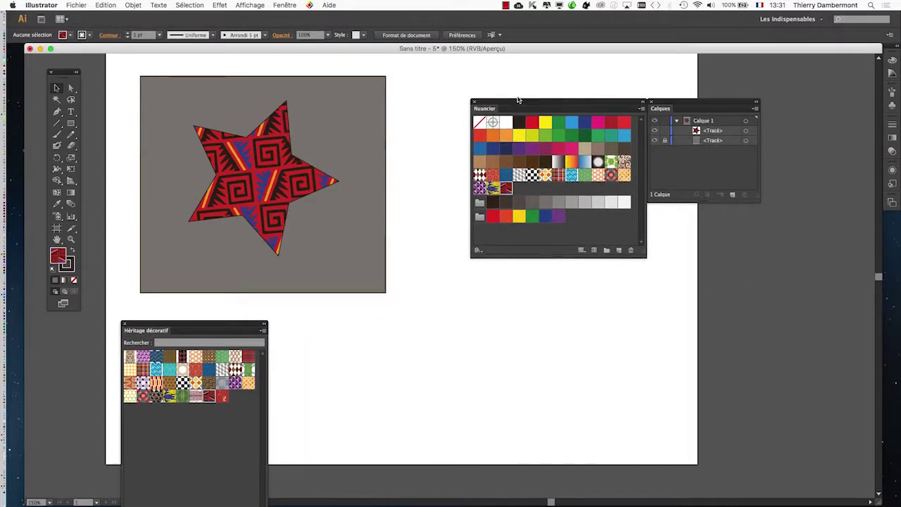
Step: Move the Nuancier panel beside the star, place the Couleur Mexico swatch's artwork on the empty artboard area and deselect it
{"action": "left_click_drag", "start_coordinate": [515, 99], "coordinate": [418, 67]}
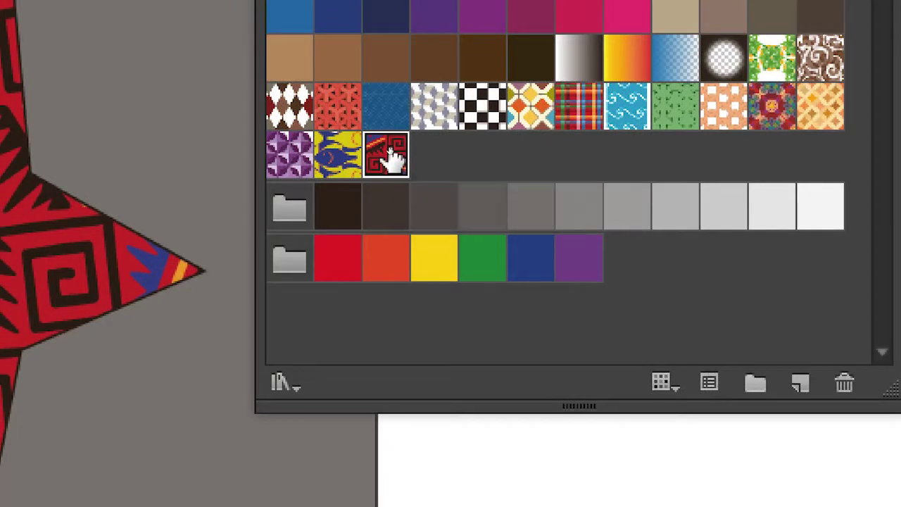
{"action": "left_click_drag", "start_coordinate": [386, 156], "coordinate": [513, 282]}
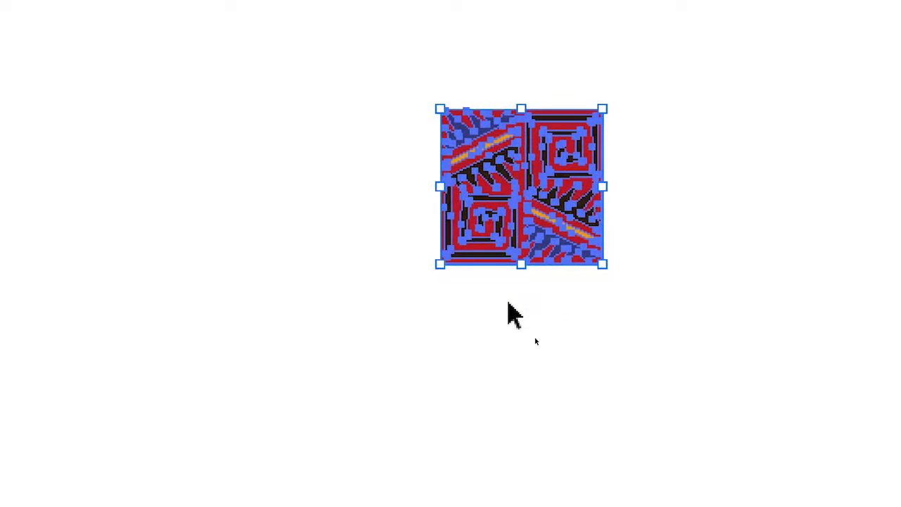
{"action": "left_click", "coordinate": [514, 314]}
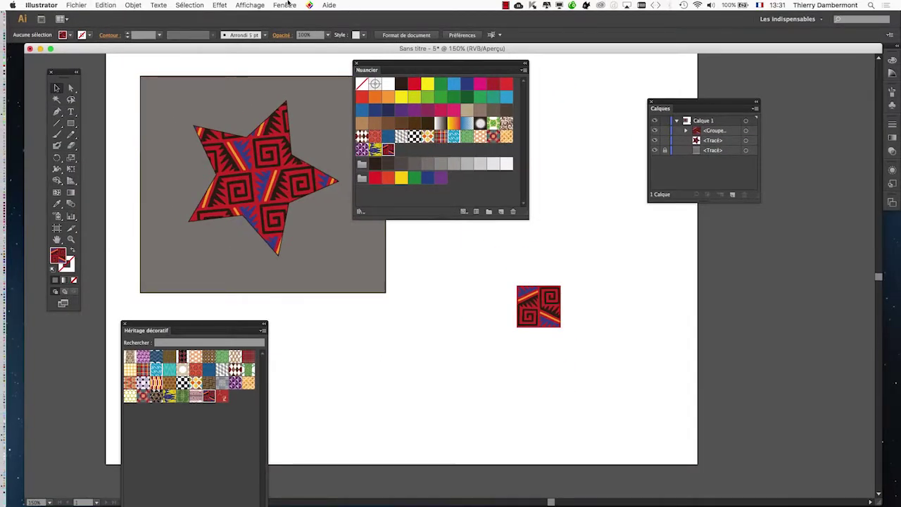
Step: Inspect the star and the pattern tile in outline view, and return to preview
{"action": "left_click", "coordinate": [250, 5]}
{"action": "left_click", "coordinate": [255, 16]}
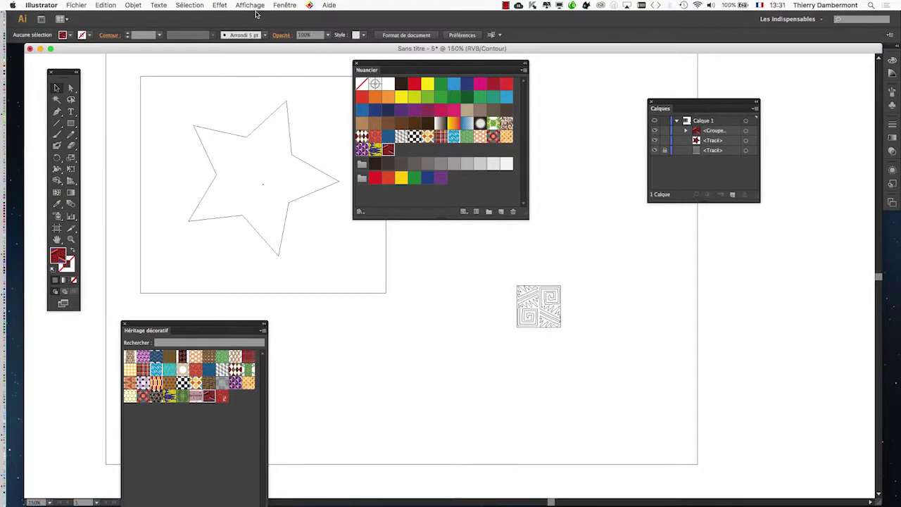
{"action": "left_click", "coordinate": [250, 5]}
{"action": "left_click", "coordinate": [252, 16]}
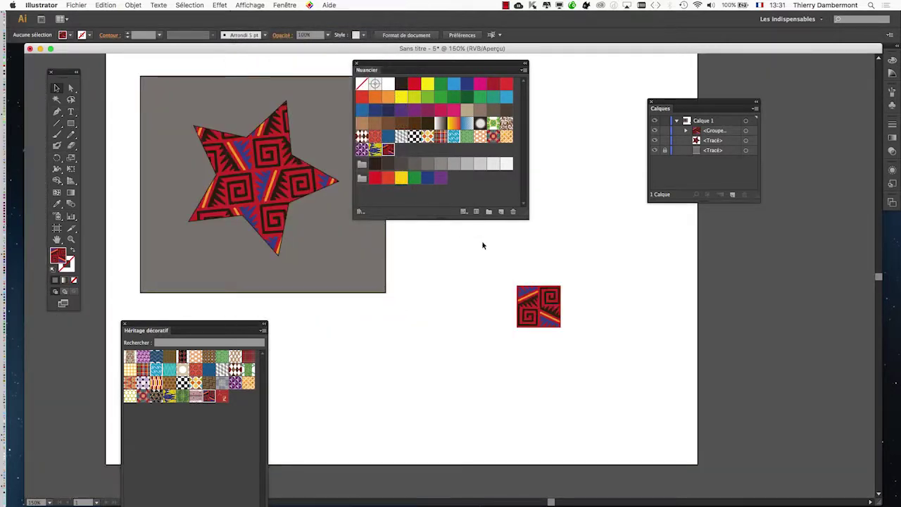
Step: Move the Nuancier panel away from above the pattern tile and select the whole tile group
{"action": "left_click", "coordinate": [552, 320], "text": "super"}
{"action": "left_click", "coordinate": [552, 320], "text": "super"}
{"action": "left_click", "coordinate": [552, 320], "text": "super"}
{"action": "left_click_drag", "start_coordinate": [441, 283], "coordinate": [403, 347]}
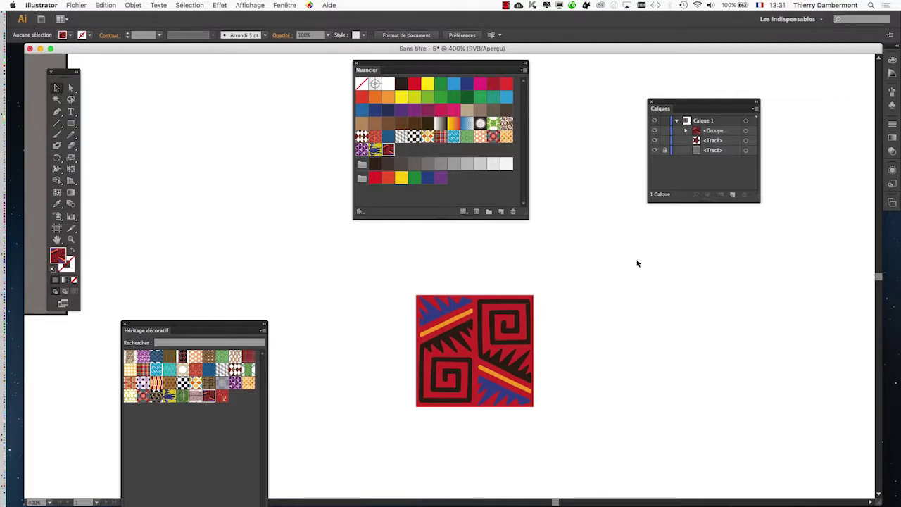
{"action": "left_click", "coordinate": [484, 350], "text": "super"}
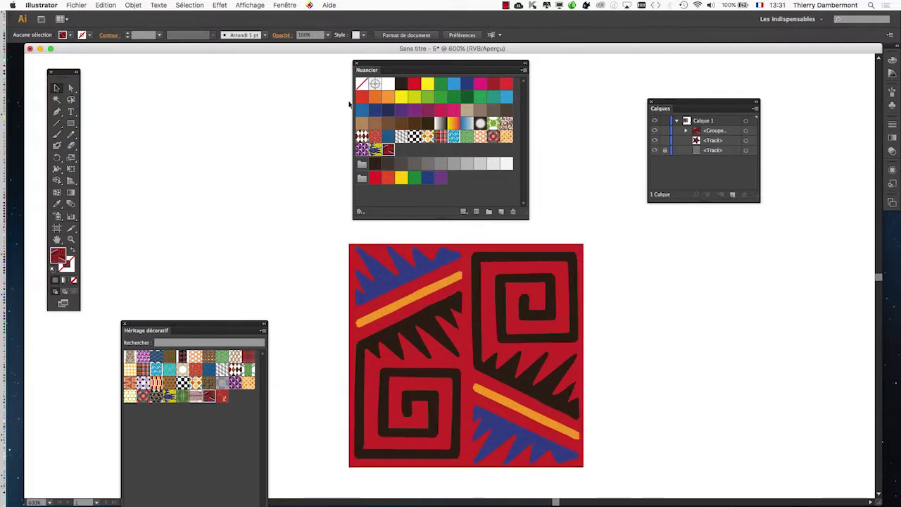
{"action": "left_click_drag", "start_coordinate": [397, 64], "coordinate": [310, 57]}
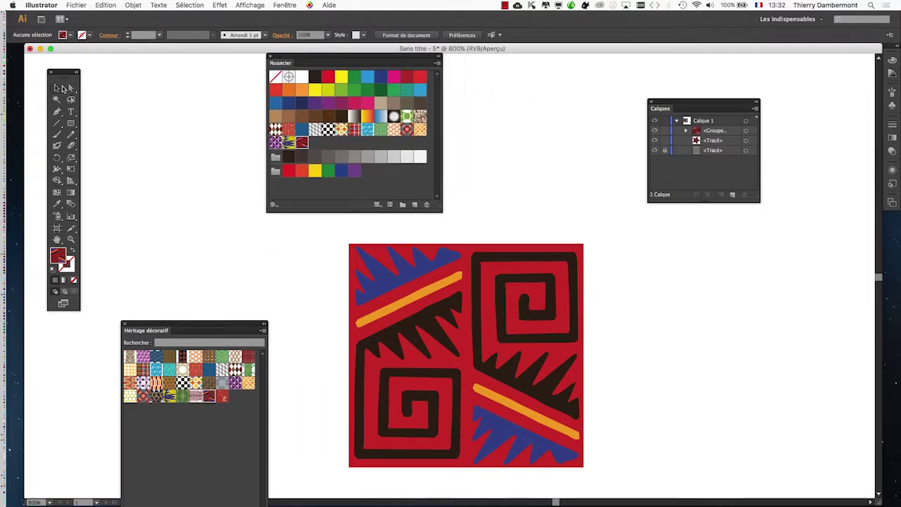
{"action": "left_click", "coordinate": [461, 300]}
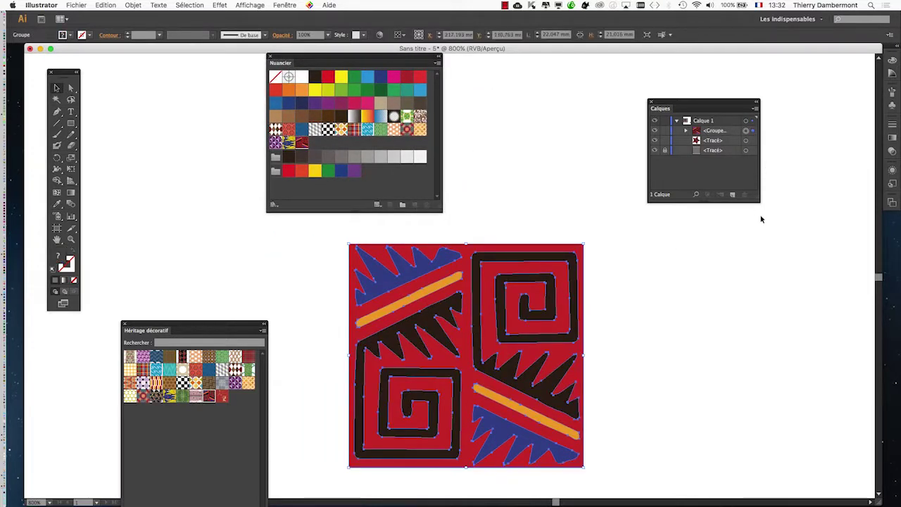
Step: Enlarge the Calques panel and place it beside the pattern tile
{"action": "left_click_drag", "start_coordinate": [818, 206], "coordinate": [876, 225]}
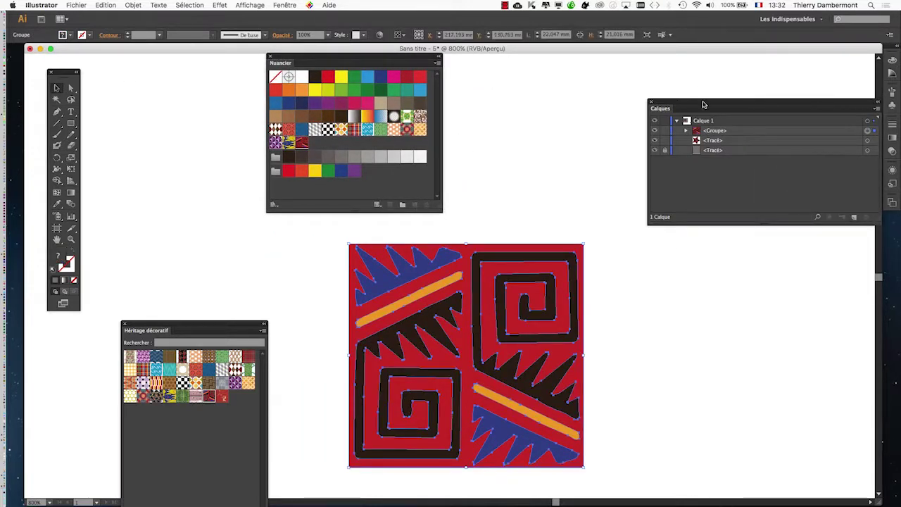
{"action": "left_click_drag", "start_coordinate": [703, 104], "coordinate": [662, 108]}
{"action": "left_click_drag", "start_coordinate": [837, 222], "coordinate": [772, 238]}
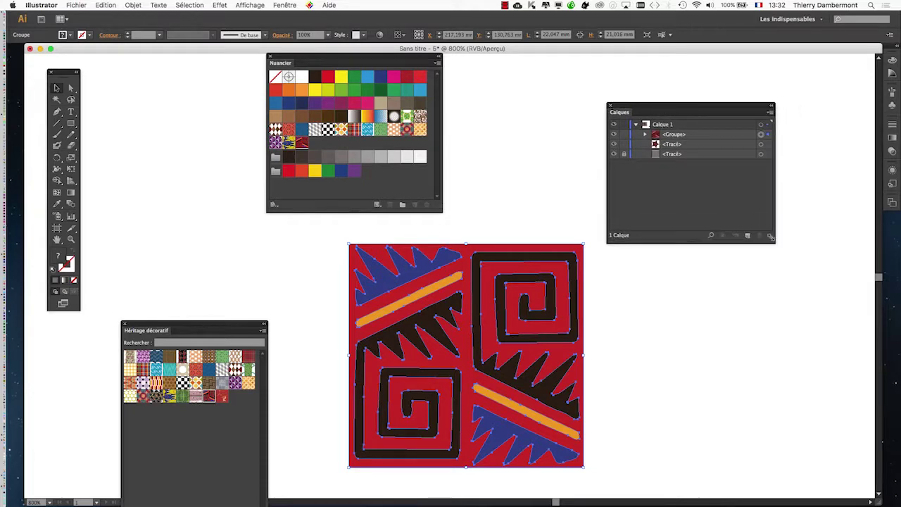
{"action": "left_click_drag", "start_coordinate": [710, 108], "coordinate": [727, 228]}
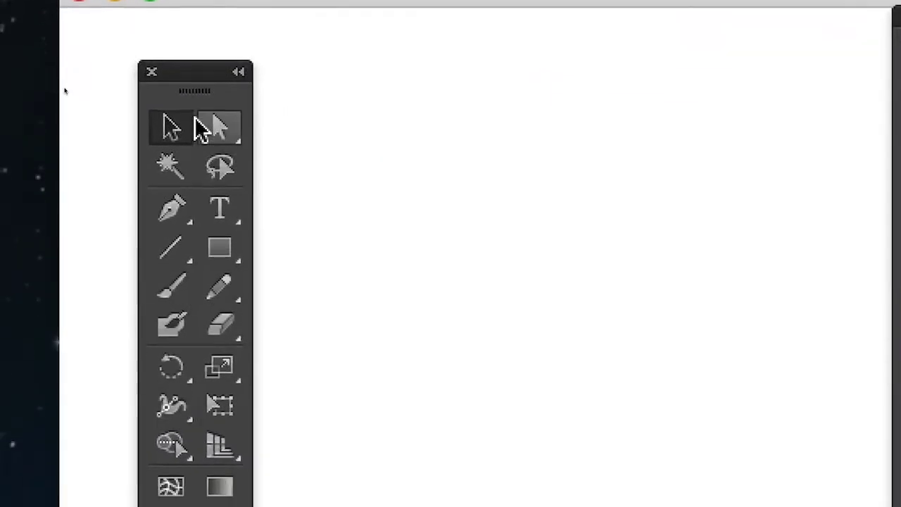
Step: Activate the Sélection directe progressive tool, detach its tool group as a floating palette near the tile, and deselect the tile
{"action": "left_click", "coordinate": [209, 130]}
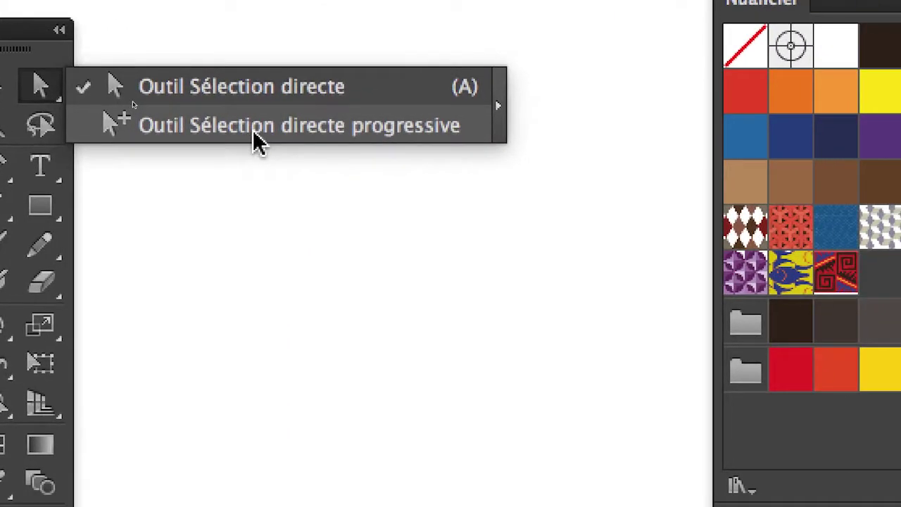
{"action": "left_click", "coordinate": [366, 138]}
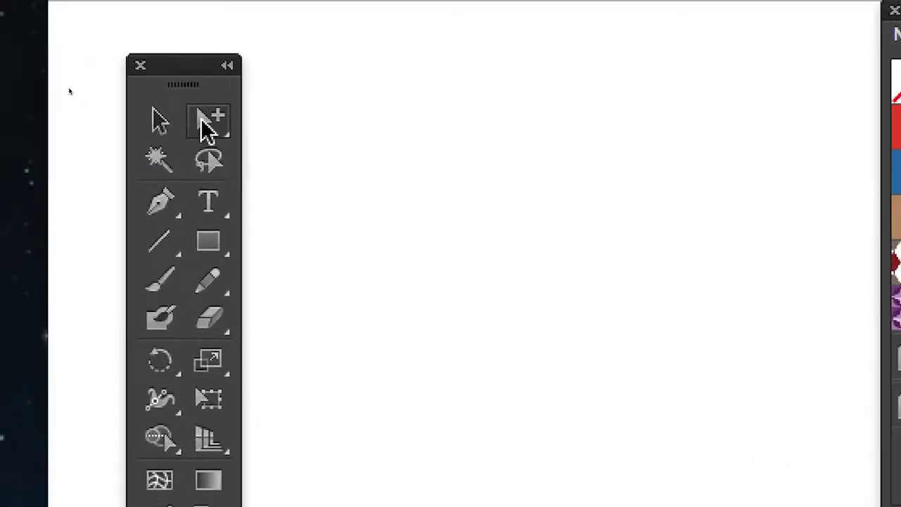
{"action": "left_click_drag", "start_coordinate": [202, 121], "coordinate": [668, 157]}
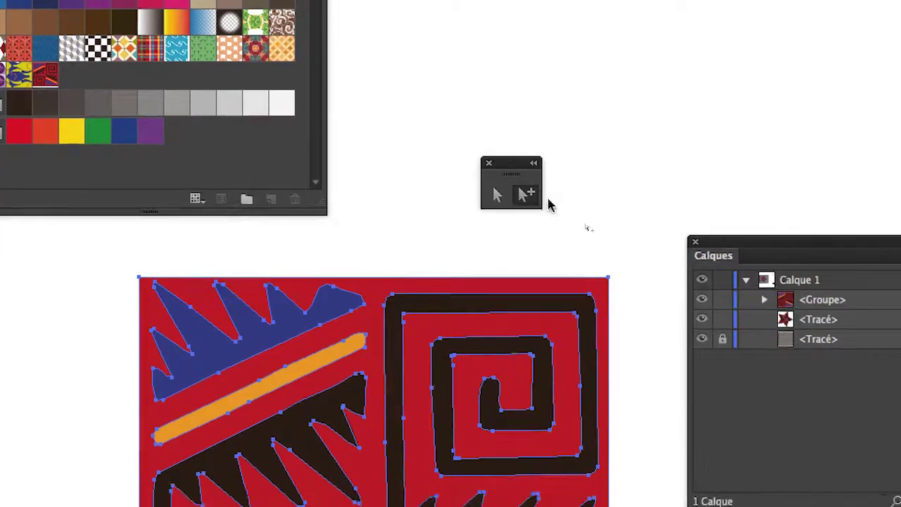
{"action": "left_click", "coordinate": [596, 232]}
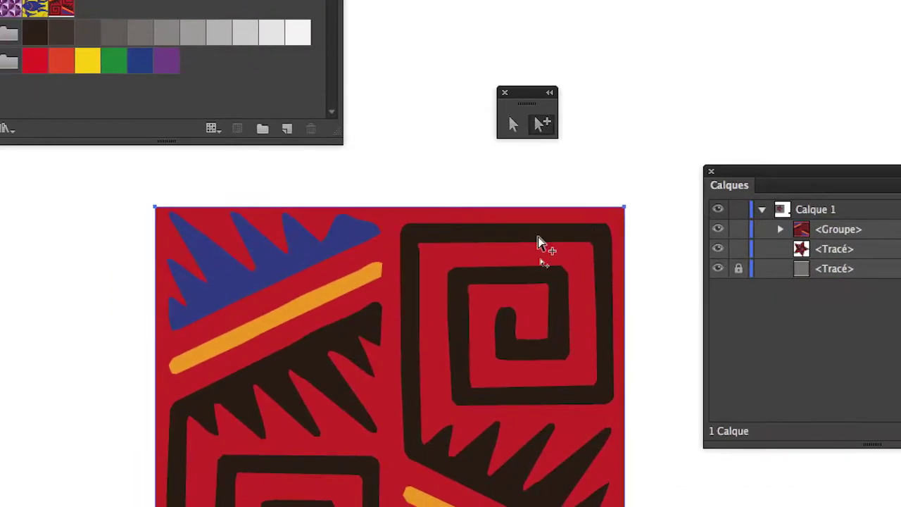
Step: Select individual shapes inside the grouped tile one after another: the dark spiral, the orange bar, the lower blue shape and the upper blue shape
{"action": "left_click", "coordinate": [522, 257]}
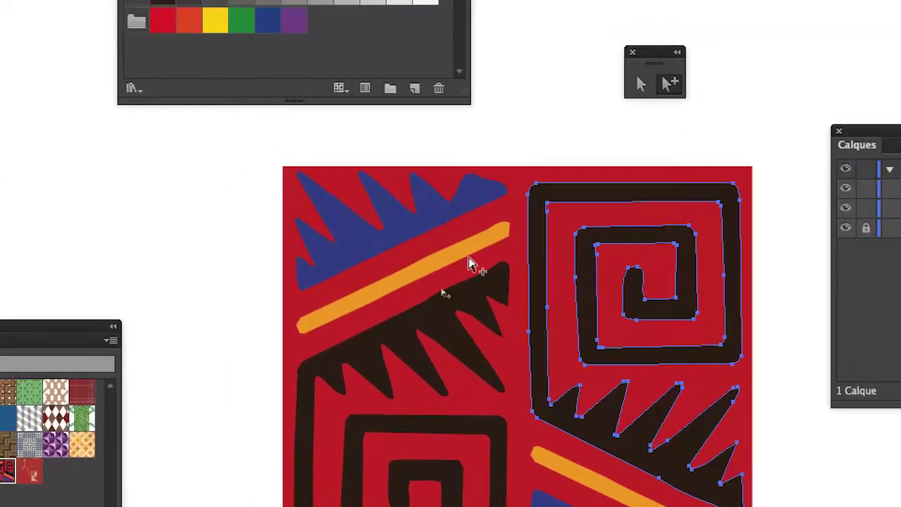
{"action": "left_click", "coordinate": [408, 255]}
{"action": "left_click", "coordinate": [505, 331]}
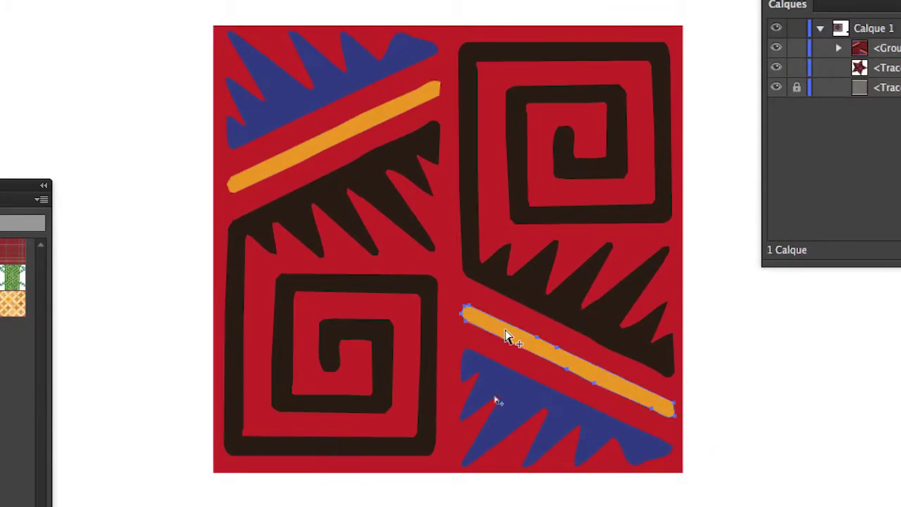
{"action": "left_click", "coordinate": [507, 392]}
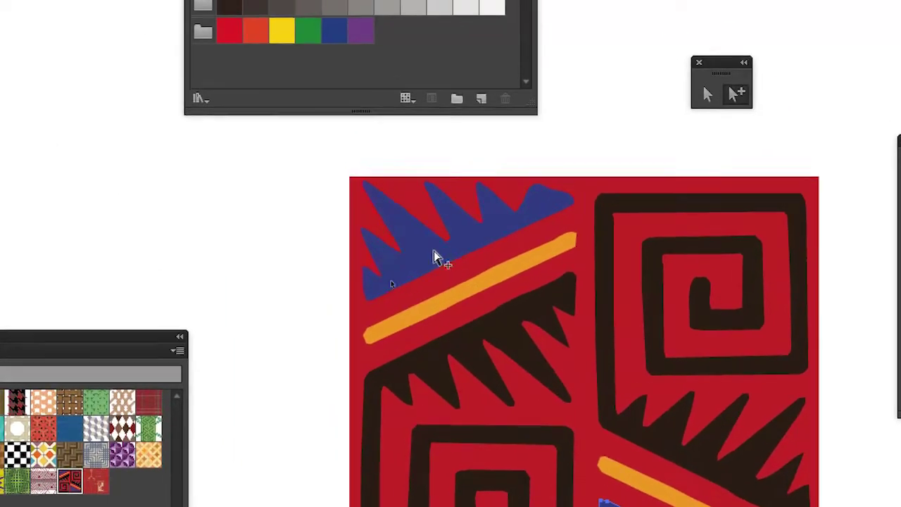
{"action": "left_click", "coordinate": [405, 206]}
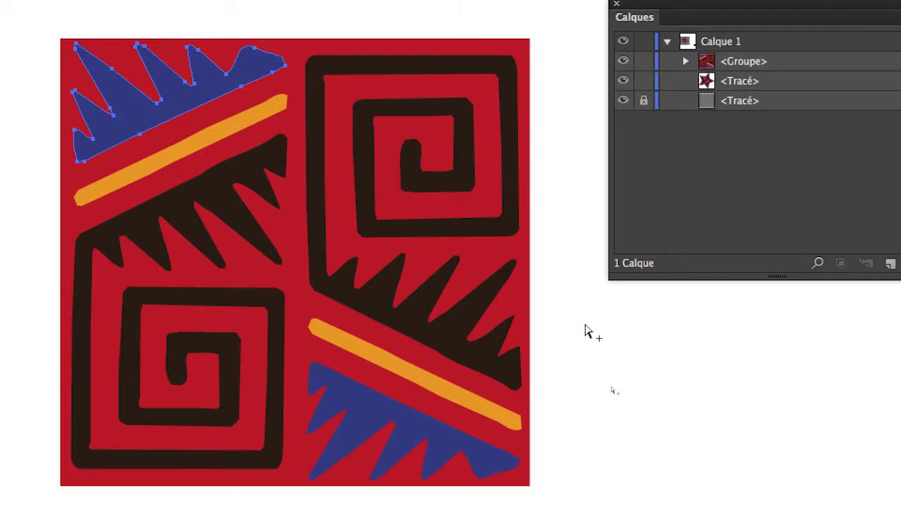
{"action": "key", "text": "v"}
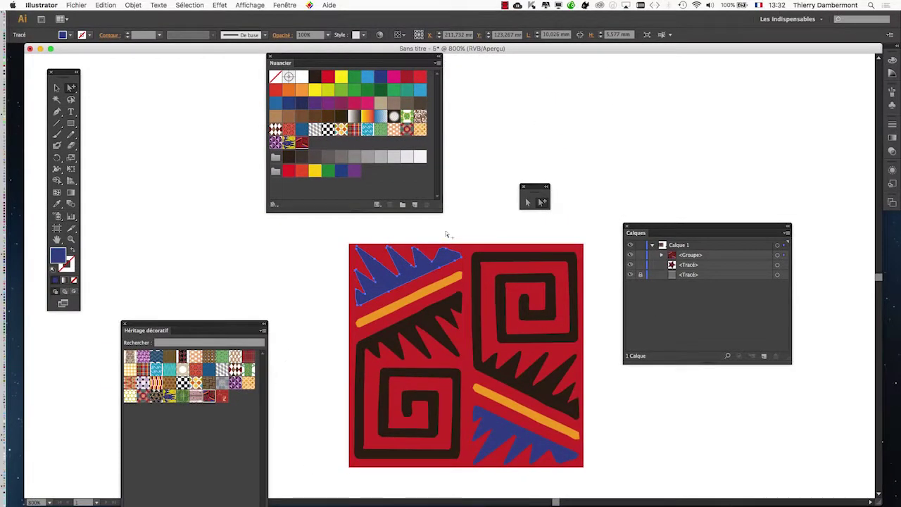
Step: Move the Nuancier panel and the tools panel closer to the tile, and bring the Calques panel in front
{"action": "left_click_drag", "start_coordinate": [379, 58], "coordinate": [721, 106]}
{"action": "left_click_drag", "start_coordinate": [67, 73], "coordinate": [327, 116]}
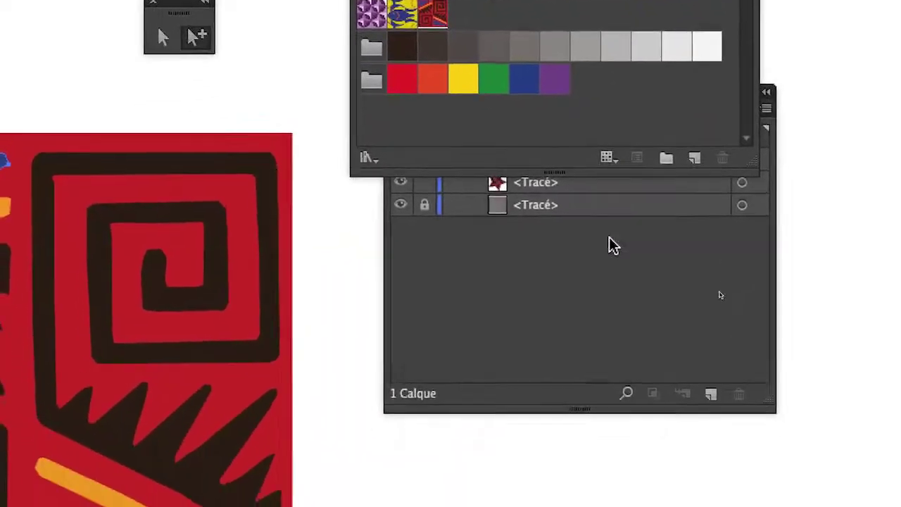
{"action": "left_click", "coordinate": [609, 238]}
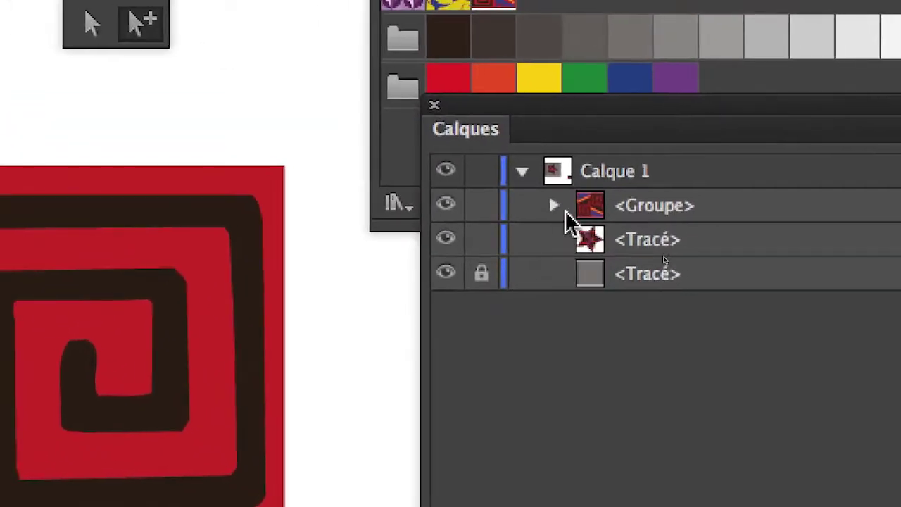
Step: Expand the pattern tile's group in the layer list and lock its lowest, unfilled path
{"action": "left_click", "coordinate": [560, 207]}
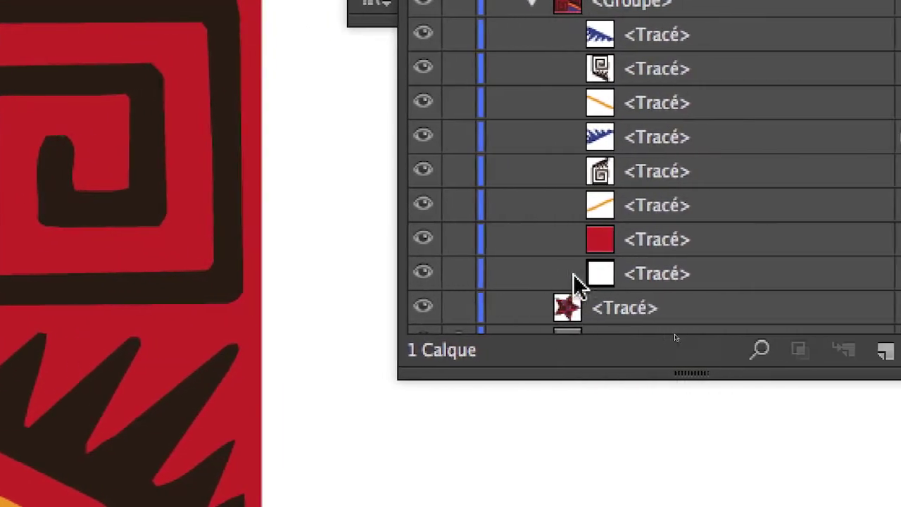
{"action": "left_click", "coordinate": [762, 275]}
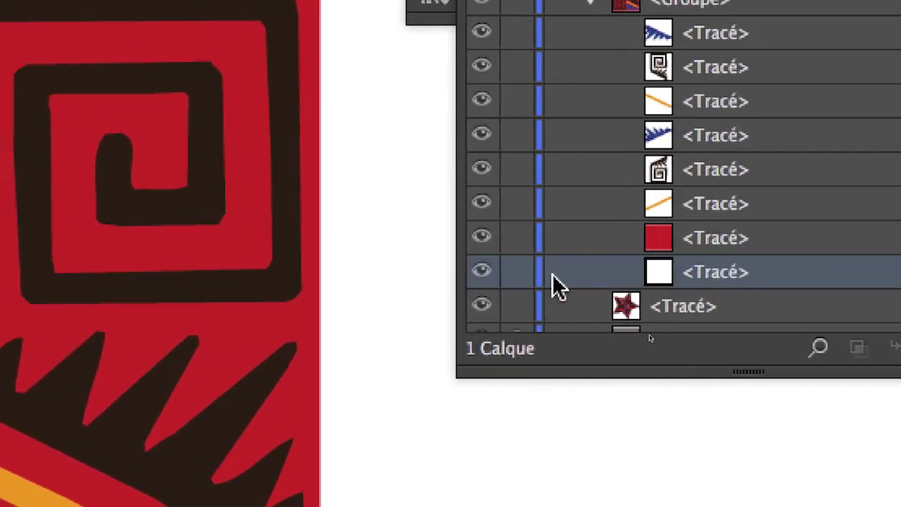
{"action": "left_click", "coordinate": [517, 279]}
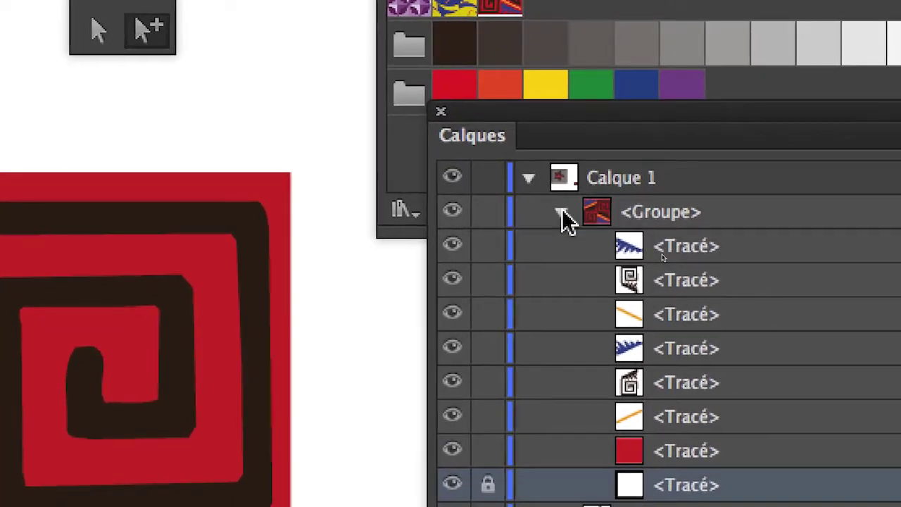
{"action": "left_click", "coordinate": [568, 220]}
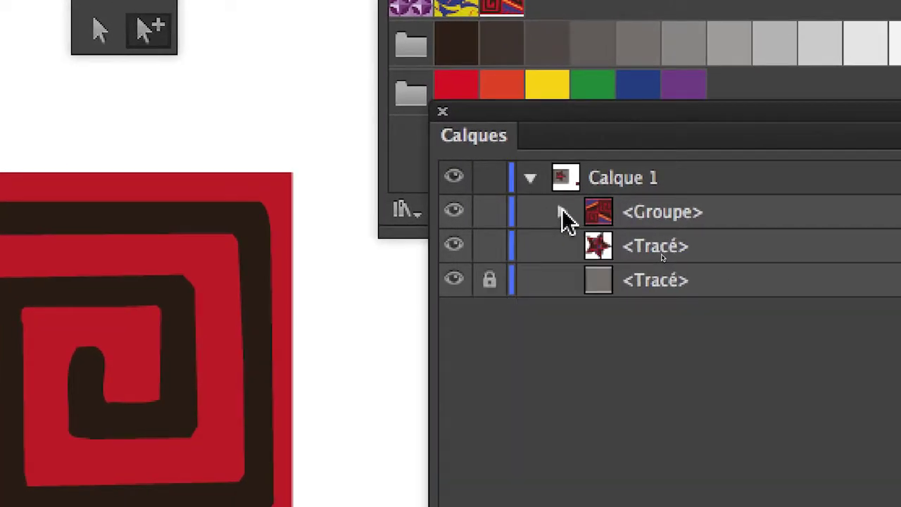
{"action": "left_click", "coordinate": [567, 220]}
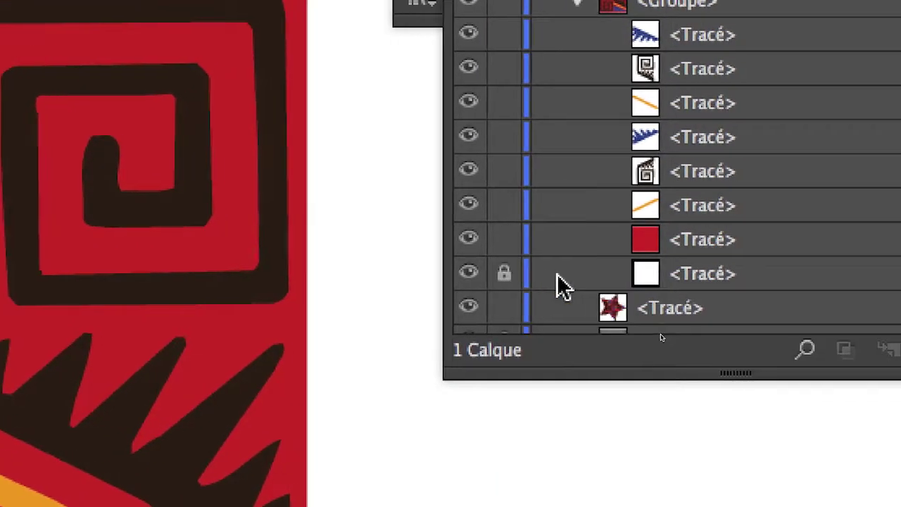
Step: Target several of the tile group's paths one after another in the layer list to see which shape each entry represents
{"action": "left_click", "coordinate": [707, 279]}
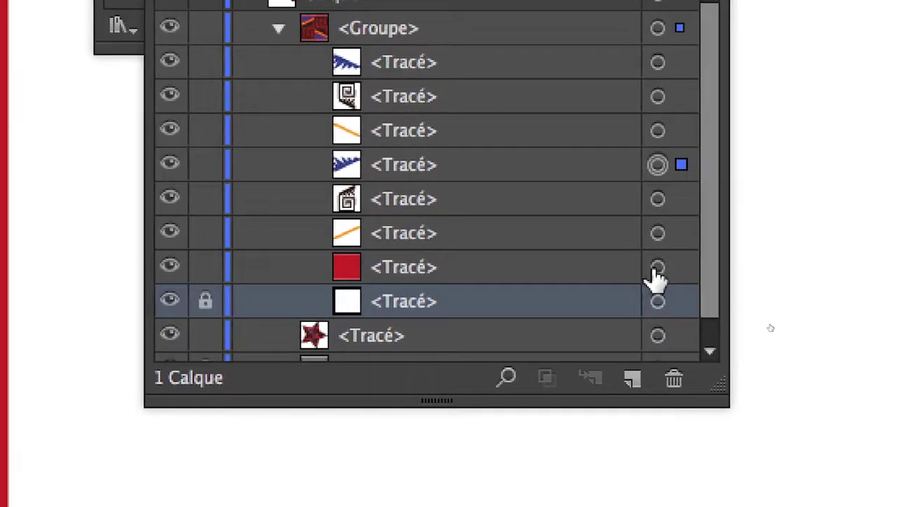
{"action": "left_click", "coordinate": [655, 268]}
{"action": "left_click", "coordinate": [656, 234]}
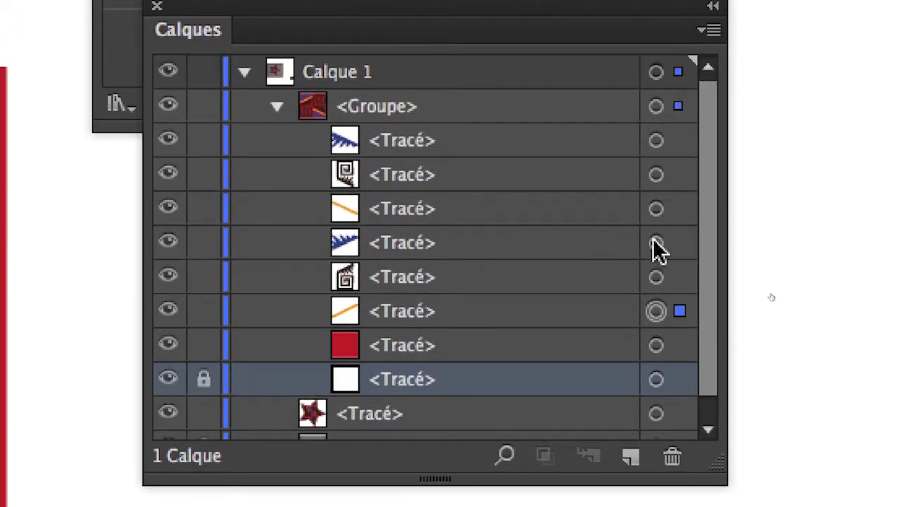
{"action": "left_click", "coordinate": [656, 242]}
{"action": "left_click", "coordinate": [656, 208]}
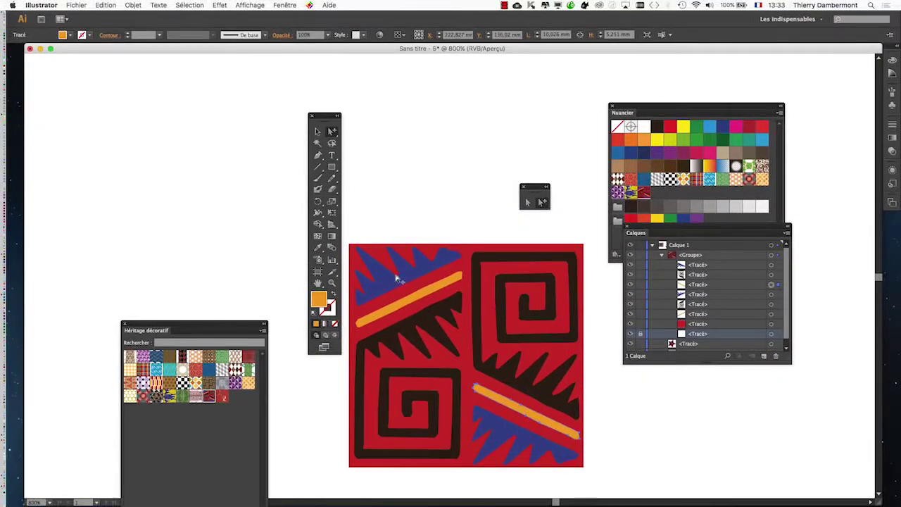
Step: Move the tools panel well clear of the pattern tile
{"action": "left_click_drag", "start_coordinate": [325, 118], "coordinate": [94, 106]}
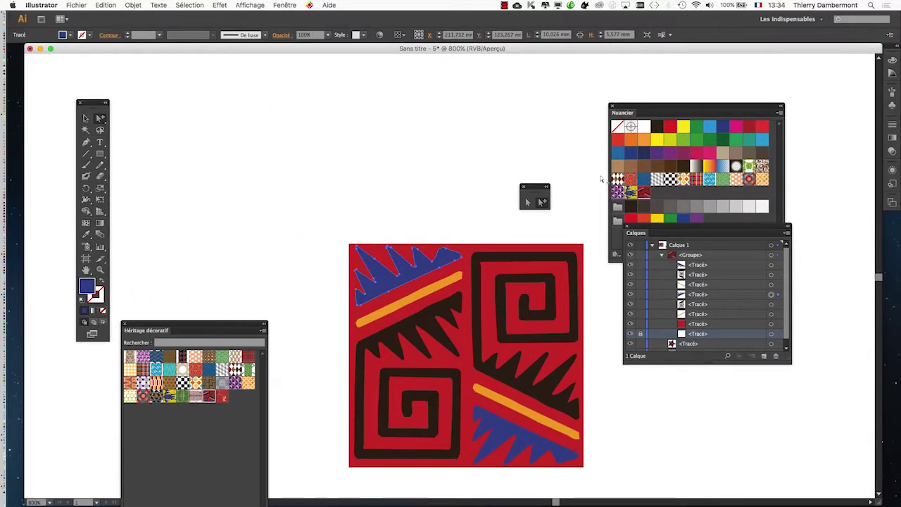
{"action": "scroll", "coordinate": [455, 233], "scroll_direction": "down", "scroll_amount": 5}
{"action": "scroll", "coordinate": [456, 233], "scroll_direction": "right", "scroll_amount": 3}
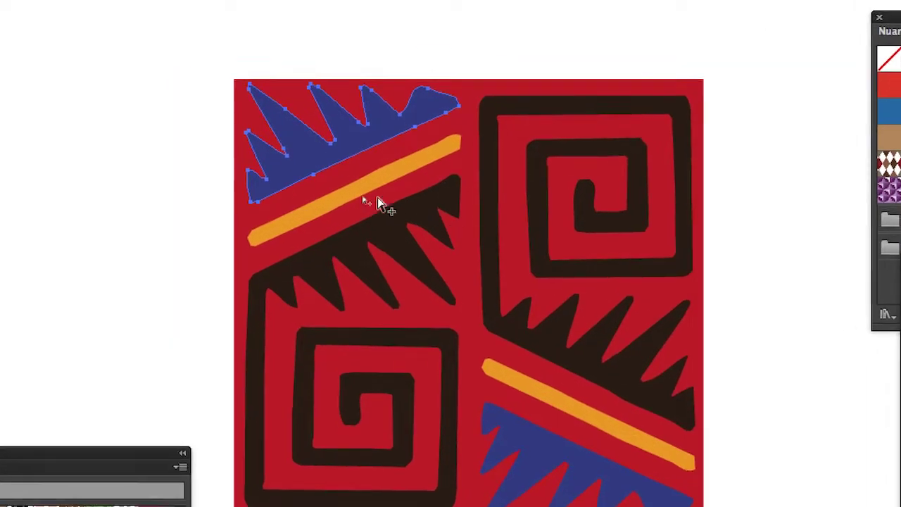
Step: Fill the lower dark spiral with light brown, the upper dark spiral with yellow and both orange bars with light blue
{"action": "left_click", "coordinate": [373, 207]}
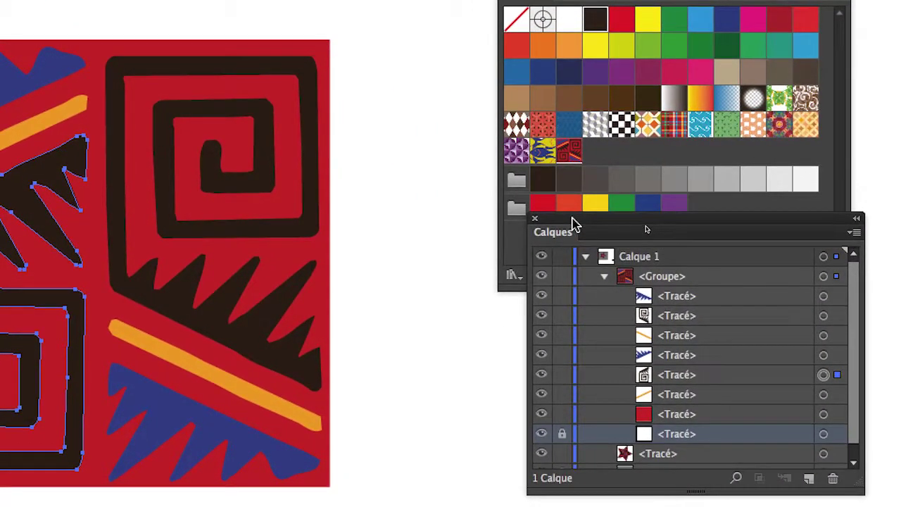
{"action": "left_click_drag", "start_coordinate": [573, 220], "coordinate": [728, 208]}
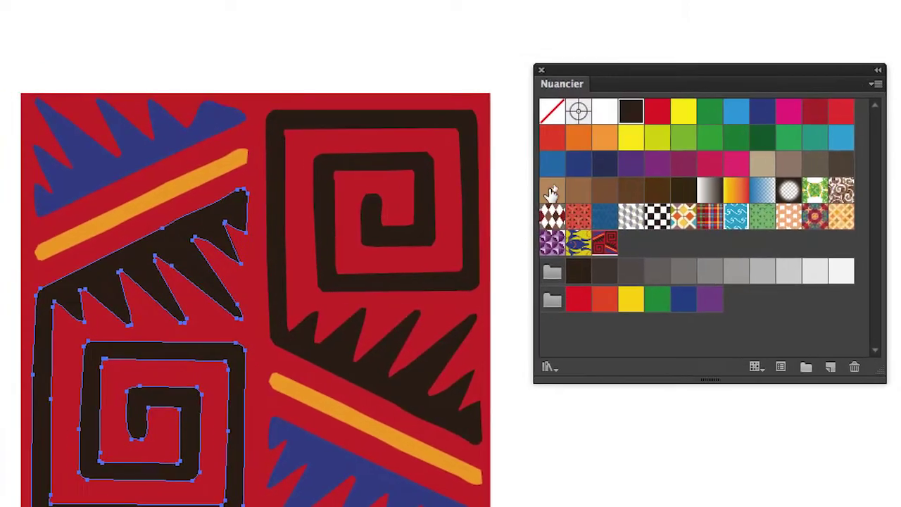
{"action": "left_click", "coordinate": [532, 189]}
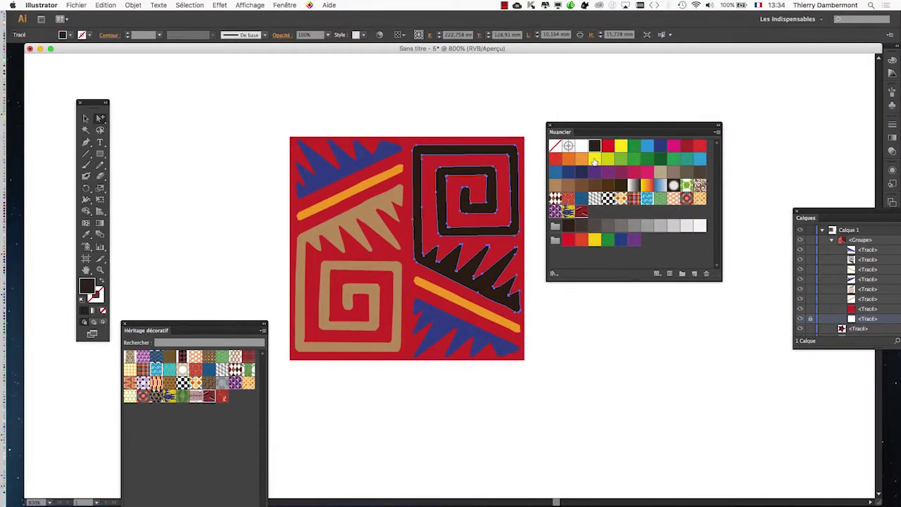
{"action": "left_click", "coordinate": [594, 160]}
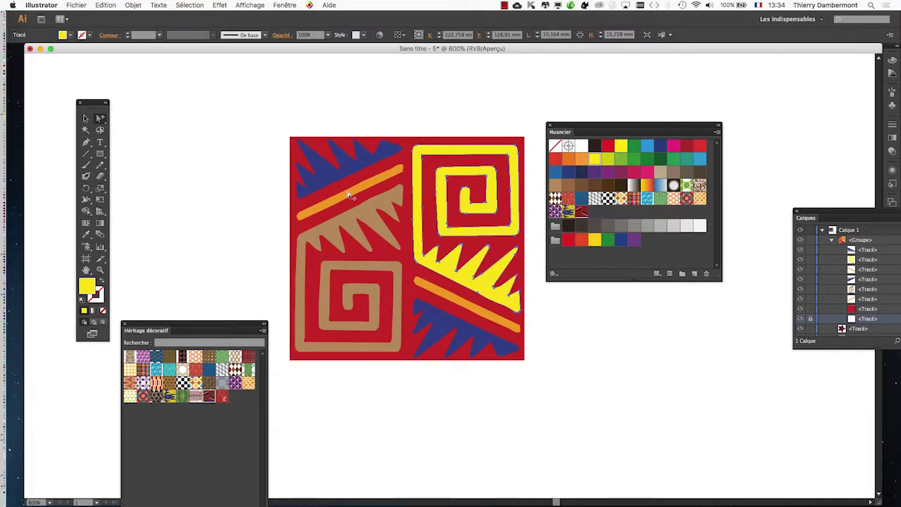
{"action": "left_click", "coordinate": [645, 147]}
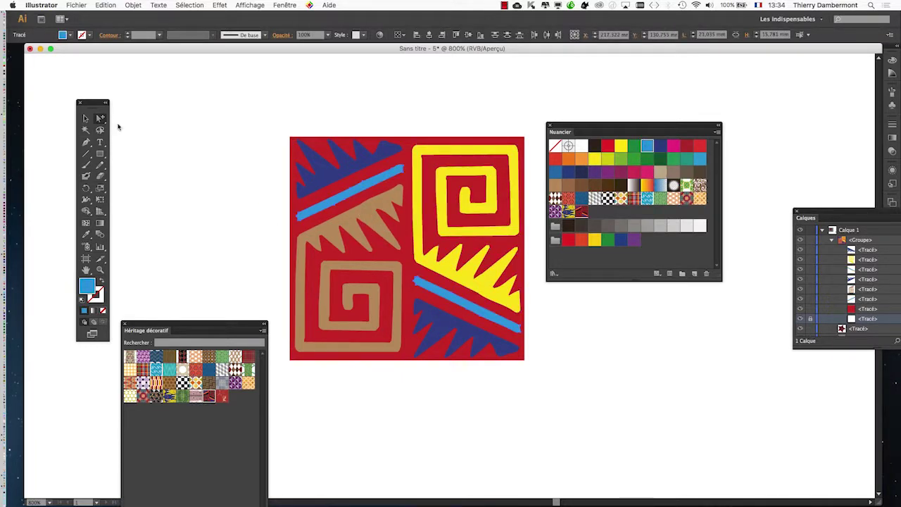
Step: Apply a white stroke to both light blue bars and move the Nuancier panel to the opposite side of the tile
{"action": "left_click_drag", "start_coordinate": [94, 103], "coordinate": [264, 64]}
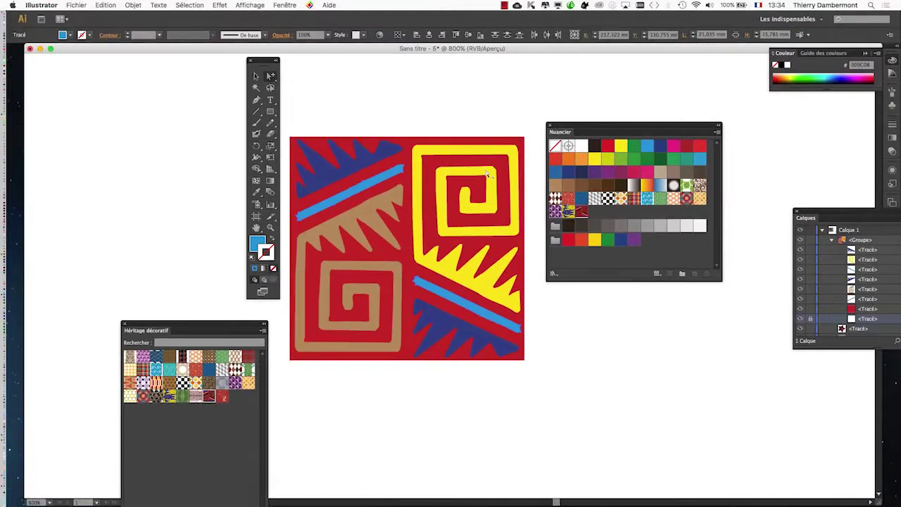
{"action": "left_click", "coordinate": [581, 146]}
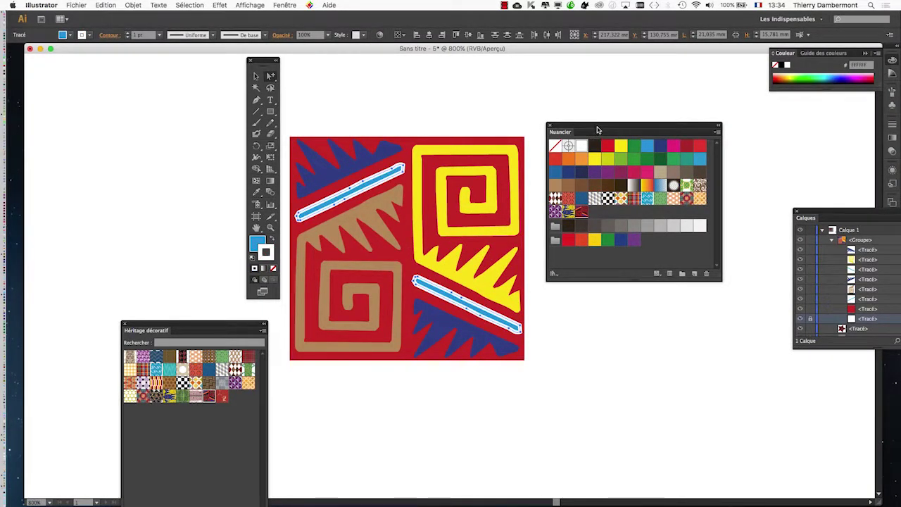
{"action": "mouse_move", "coordinate": [598, 131]}
{"action": "left_mouse_down"}
{"action": "mouse_move", "coordinate": [62, 115]}
{"action": "mouse_move", "coordinate": [90, 108]}
{"action": "left_mouse_up"}
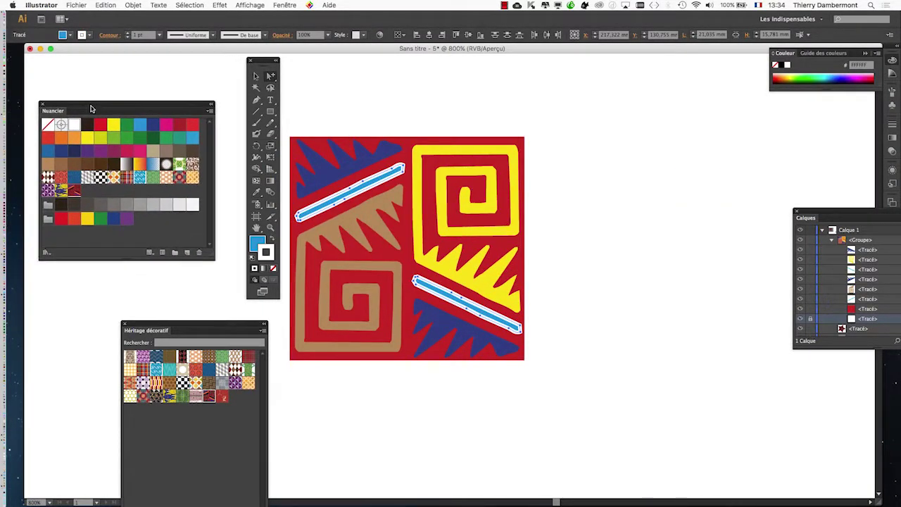
{"action": "scroll", "coordinate": [373, 242], "scroll_direction": "up", "scroll_amount": 1}
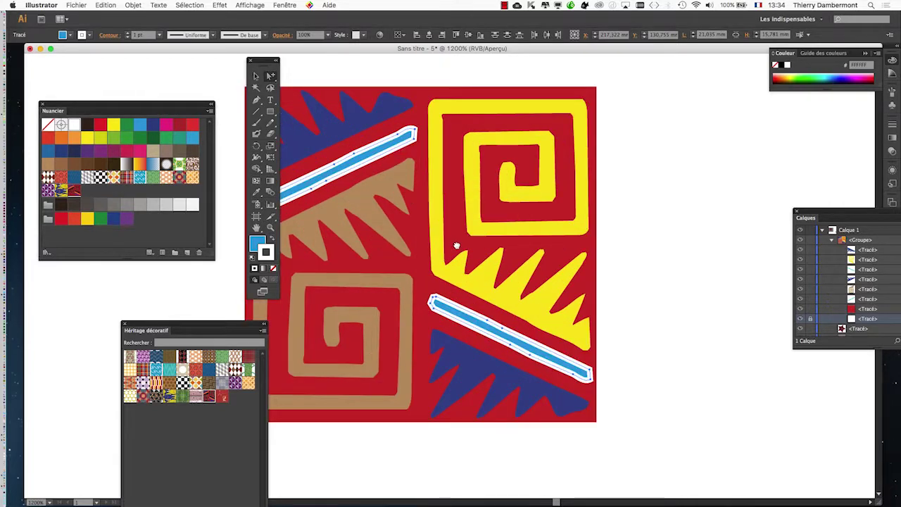
{"action": "left_click_drag", "start_coordinate": [454, 244], "coordinate": [505, 260]}
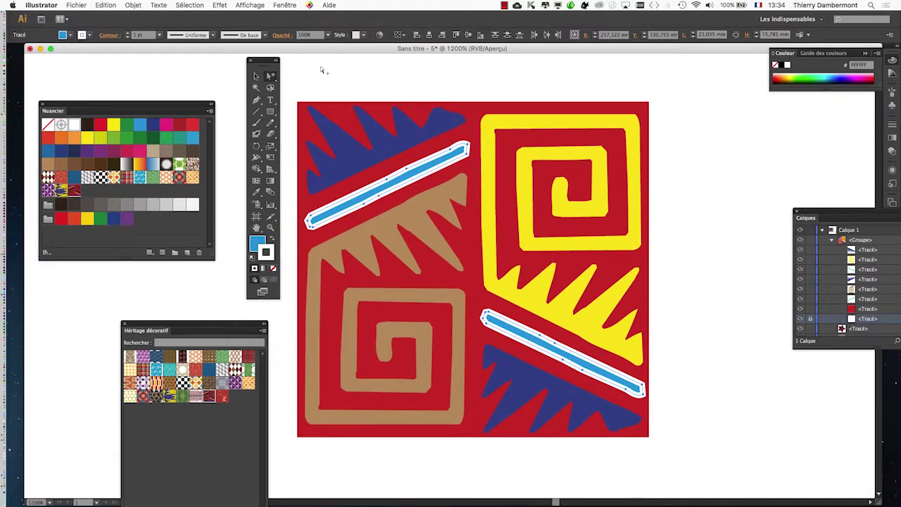
Step: Show the Aspect panel, detach it near the tile and enlarge it to show all its attributes
{"action": "left_click", "coordinate": [285, 5]}
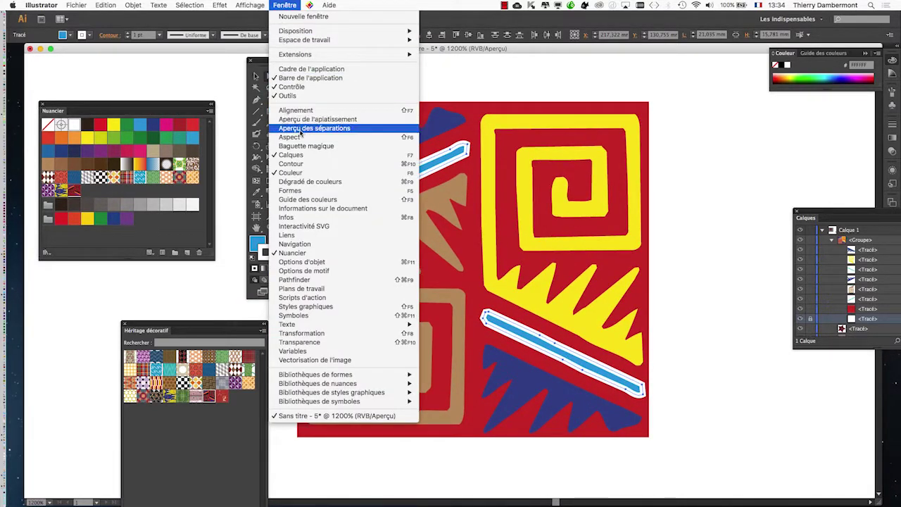
{"action": "left_click", "coordinate": [291, 136]}
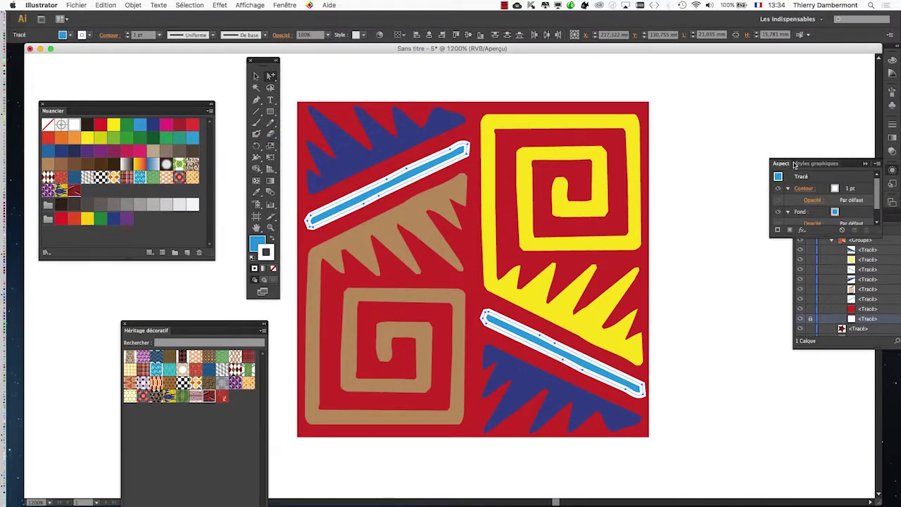
{"action": "left_click_drag", "start_coordinate": [787, 165], "coordinate": [583, 96]}
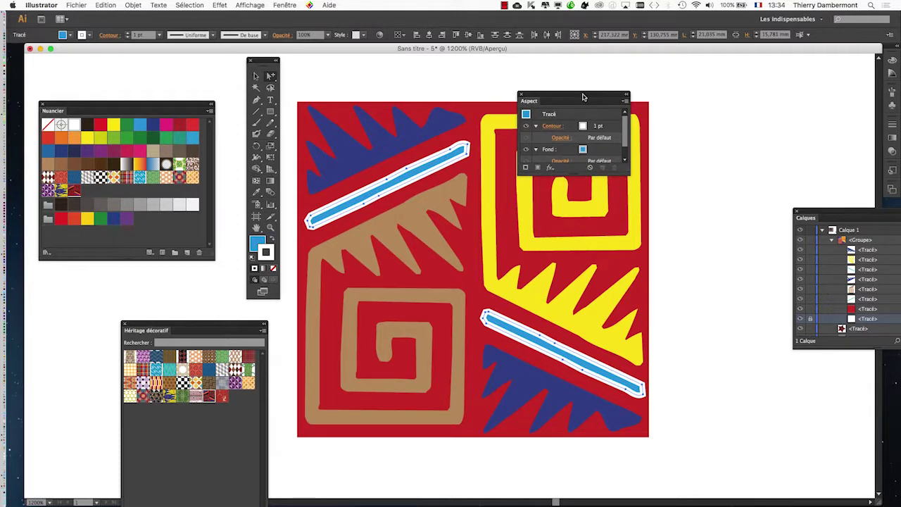
{"action": "left_click_drag", "start_coordinate": [583, 97], "coordinate": [552, 81]}
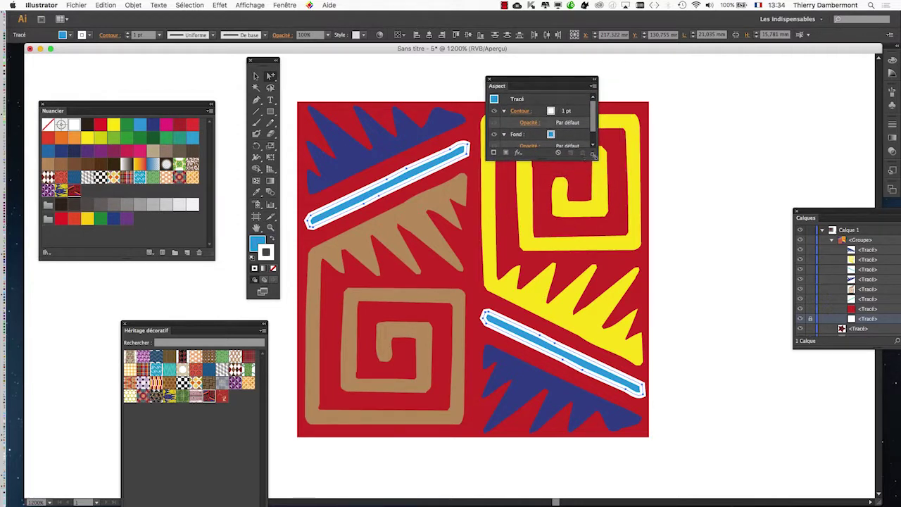
{"action": "left_click_drag", "start_coordinate": [593, 155], "coordinate": [638, 229]}
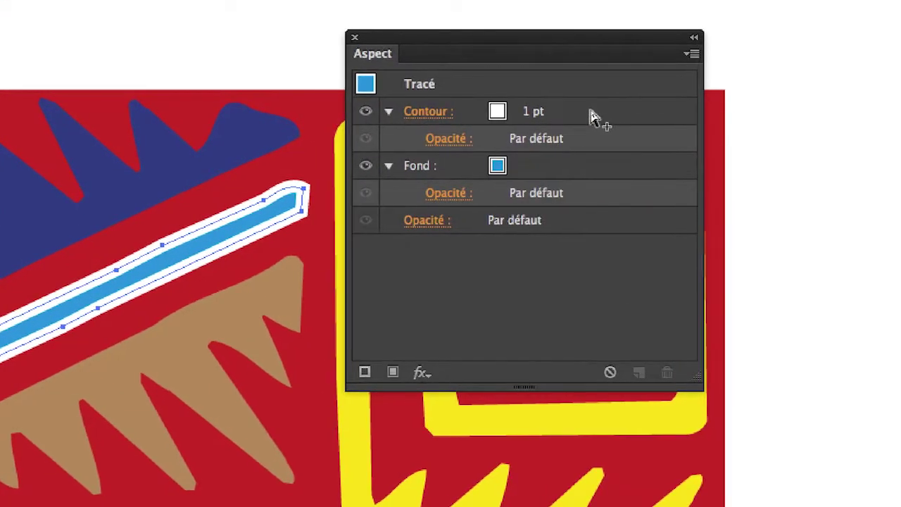
Step: Try the bars' white Contour beneath their Fond in the appearance stack, and return it above the fill for comparison
{"action": "left_click", "coordinate": [597, 117]}
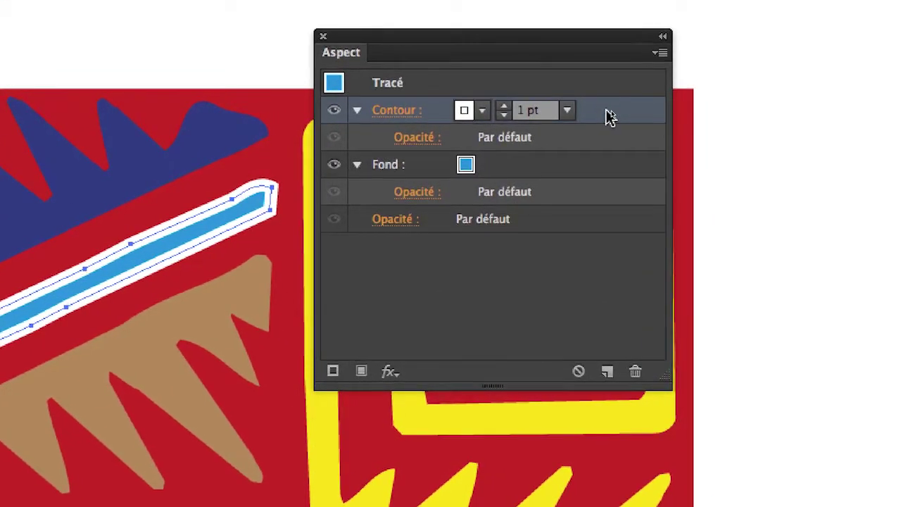
{"action": "left_click_drag", "start_coordinate": [607, 114], "coordinate": [598, 178]}
{"action": "left_click_drag", "start_coordinate": [604, 136], "coordinate": [601, 146]}
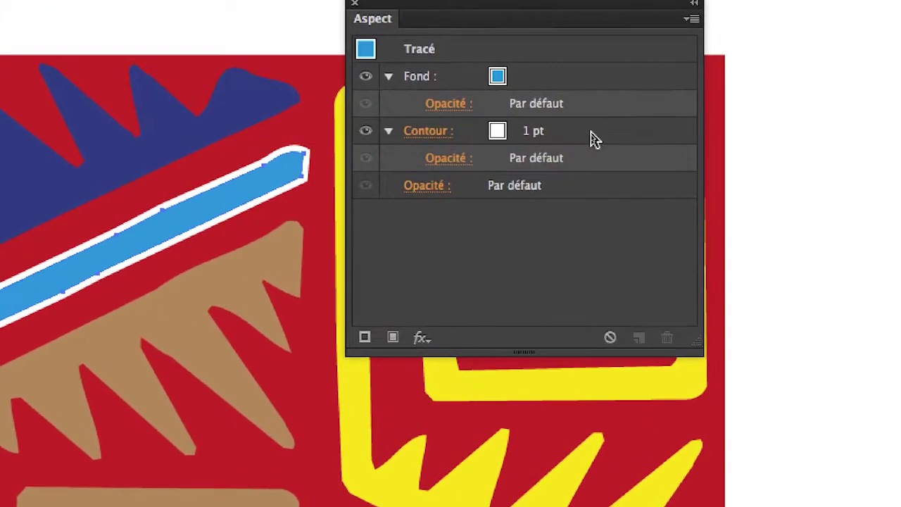
{"action": "left_click", "coordinate": [855, 88]}
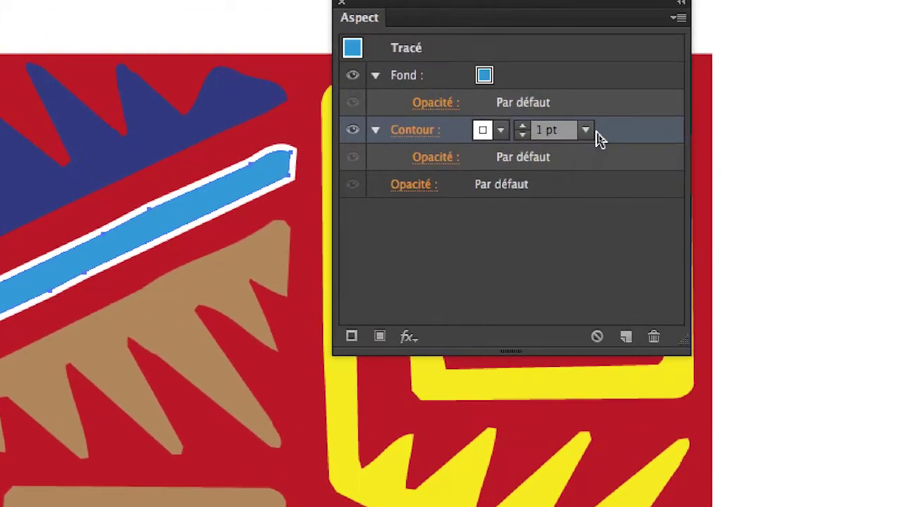
{"action": "left_click_drag", "start_coordinate": [605, 135], "coordinate": [608, 66]}
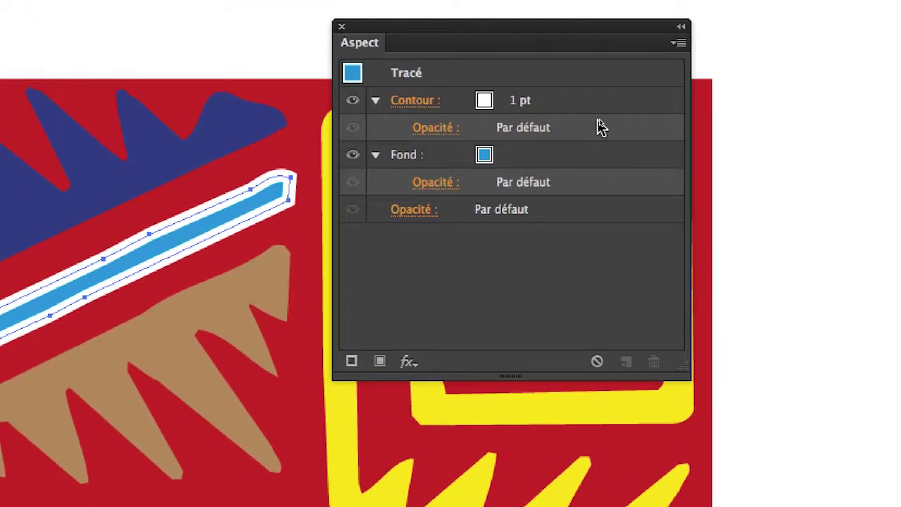
Step: Place the bars' Contour below their Fond in the appearance stack and move the Aspect panel off the tile
{"action": "left_click_drag", "start_coordinate": [602, 105], "coordinate": [597, 184]}
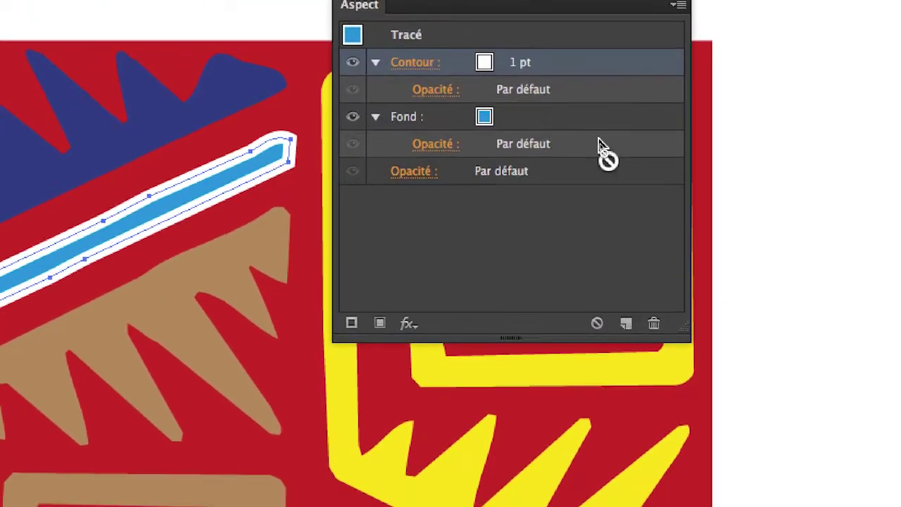
{"action": "left_click_drag", "start_coordinate": [597, 143], "coordinate": [598, 146]}
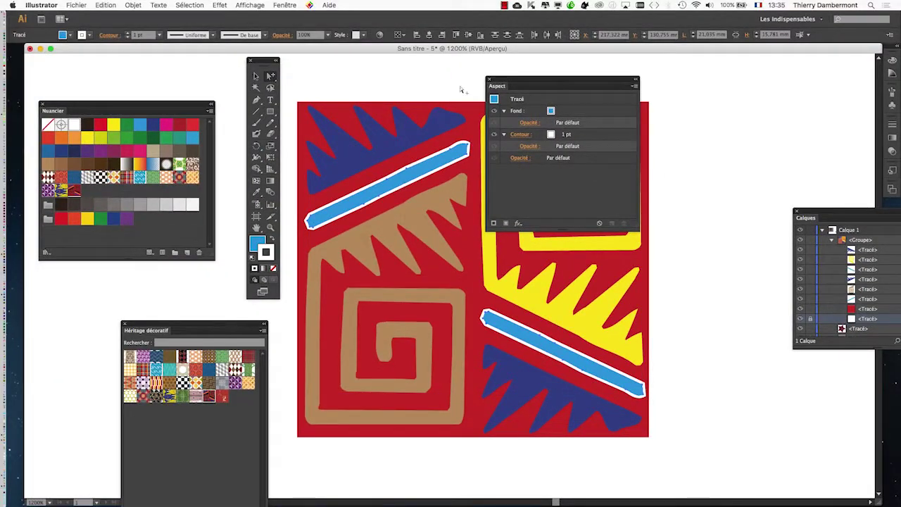
{"action": "left_click_drag", "start_coordinate": [510, 82], "coordinate": [720, 86]}
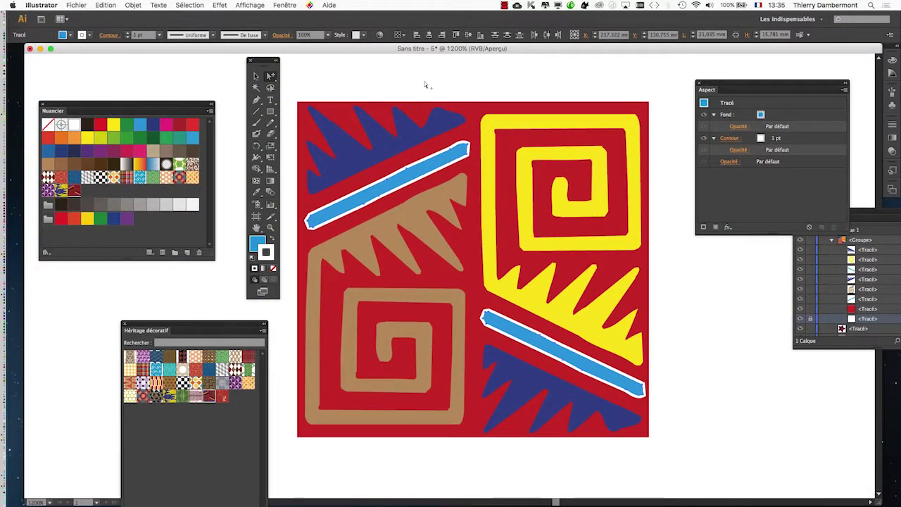
Step: Show the Contour panel, detach it above the tile and collapse the remaining Dégradé and Transparence group
{"action": "left_click", "coordinate": [285, 5]}
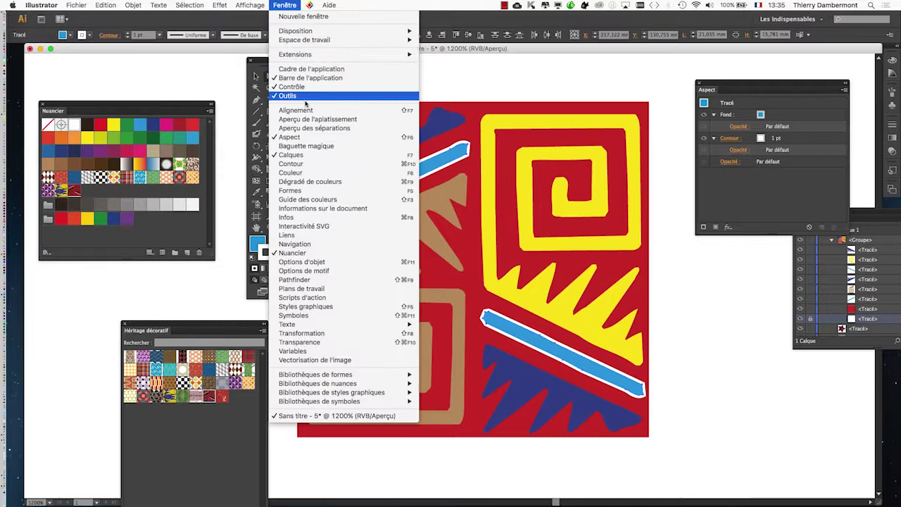
{"action": "left_click", "coordinate": [327, 166]}
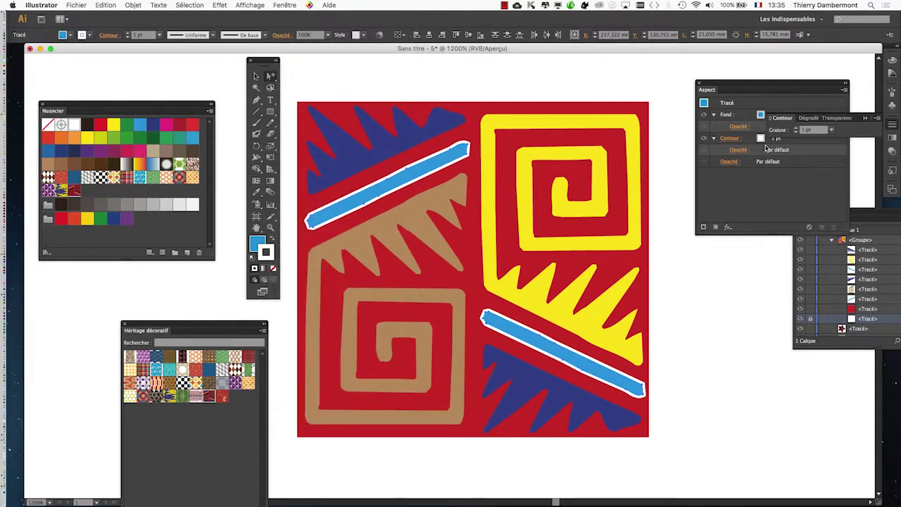
{"action": "left_click_drag", "start_coordinate": [783, 118], "coordinate": [500, 84]}
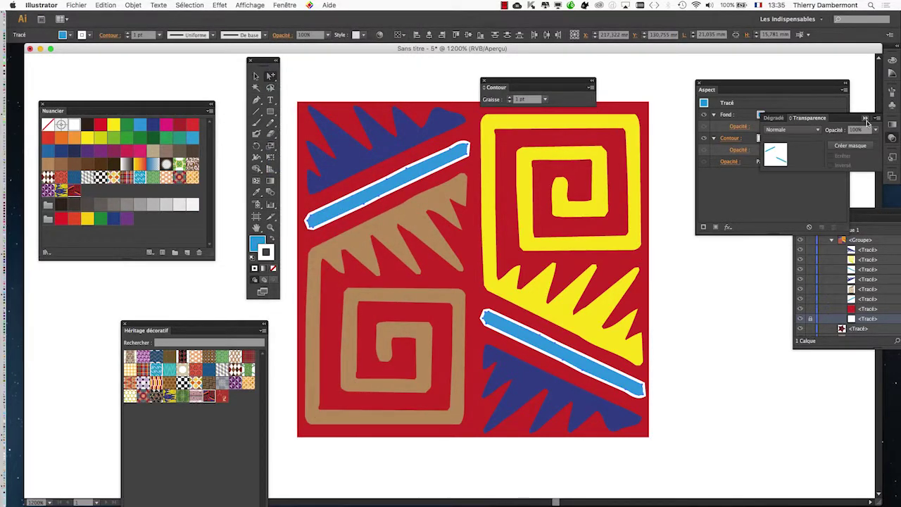
{"action": "left_click", "coordinate": [866, 119]}
Step: Set the stroke weight of both blue bars to 3 pt and deselect them
{"action": "left_click", "coordinate": [511, 98]}
{"action": "left_click", "coordinate": [511, 98]}
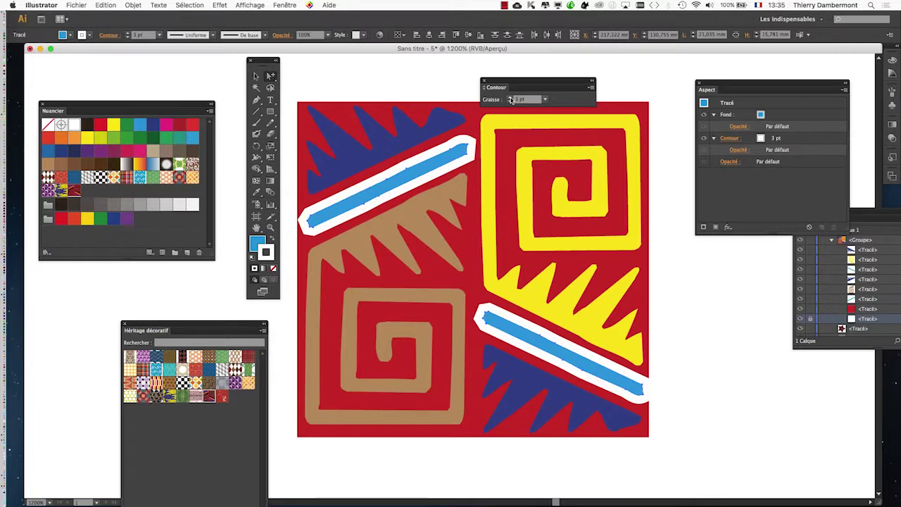
{"action": "left_click", "coordinate": [671, 318]}
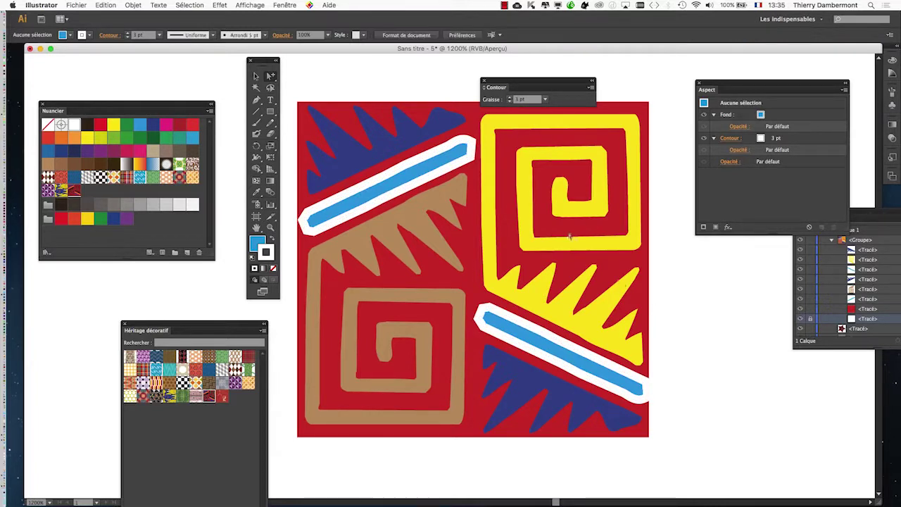
Step: Set the upper blue bar's stroke weight to 2 pt and move the Contour panel away from the tile
{"action": "left_click", "coordinate": [425, 186]}
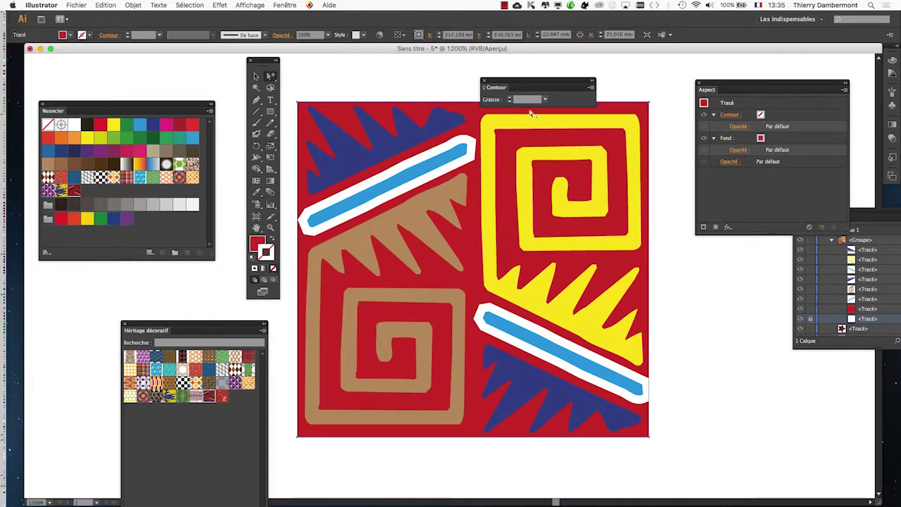
{"action": "left_click", "coordinate": [443, 162]}
{"action": "left_click", "coordinate": [509, 102]}
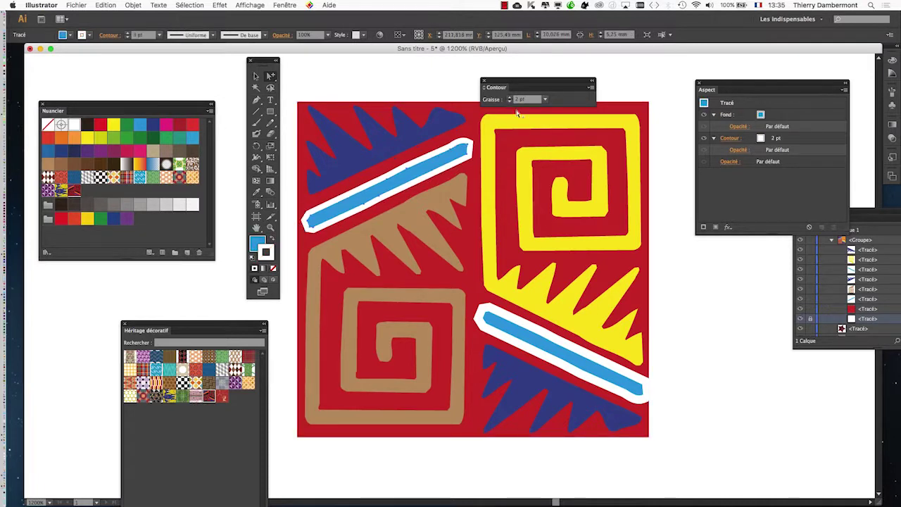
{"action": "left_click_drag", "start_coordinate": [500, 80], "coordinate": [697, 320]}
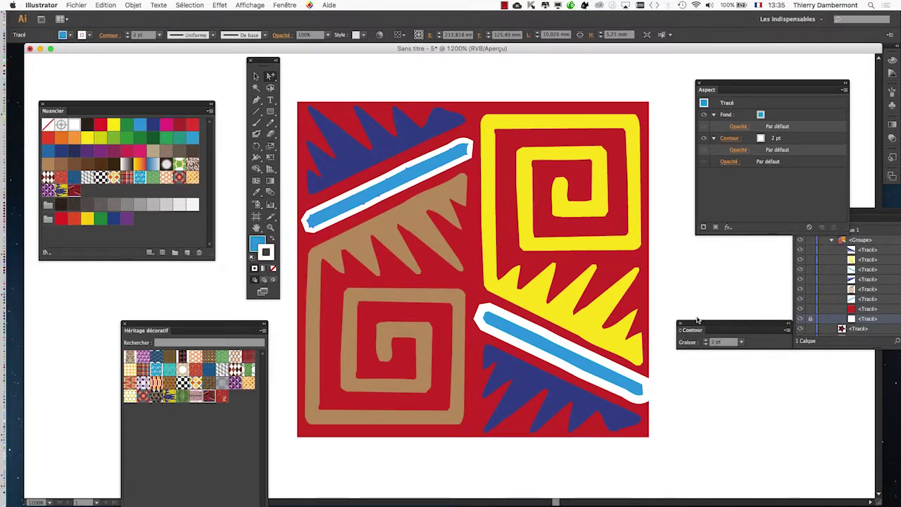
Step: Set the upper blue bar's stroke weight to 1 pt and shift the tools panel slightly away from the tile
{"action": "left_click_drag", "start_coordinate": [260, 62], "coordinate": [249, 71]}
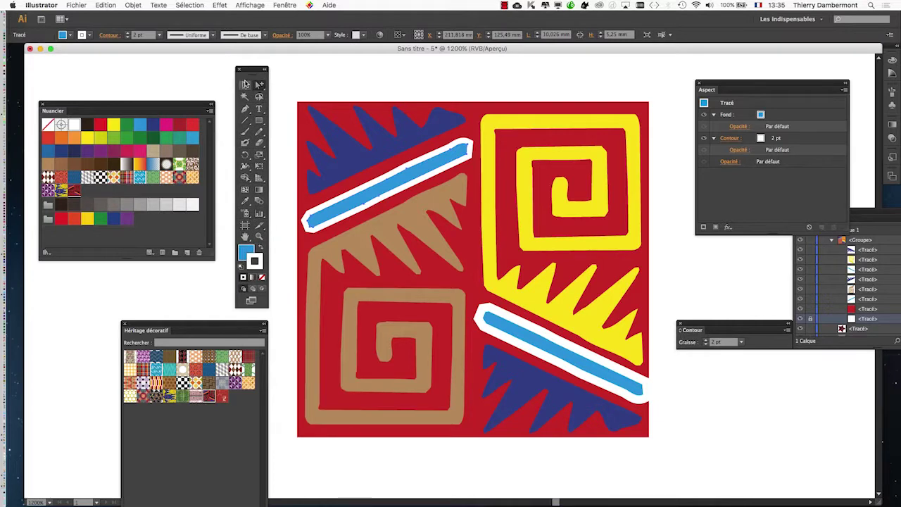
{"action": "left_click", "coordinate": [316, 78]}
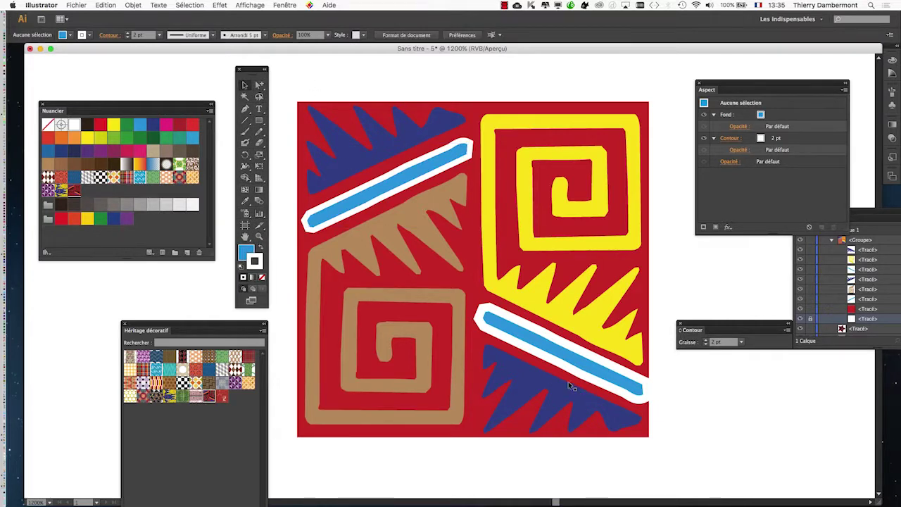
{"action": "scroll", "coordinate": [567, 382], "scroll_direction": "down", "scroll_amount": 1}
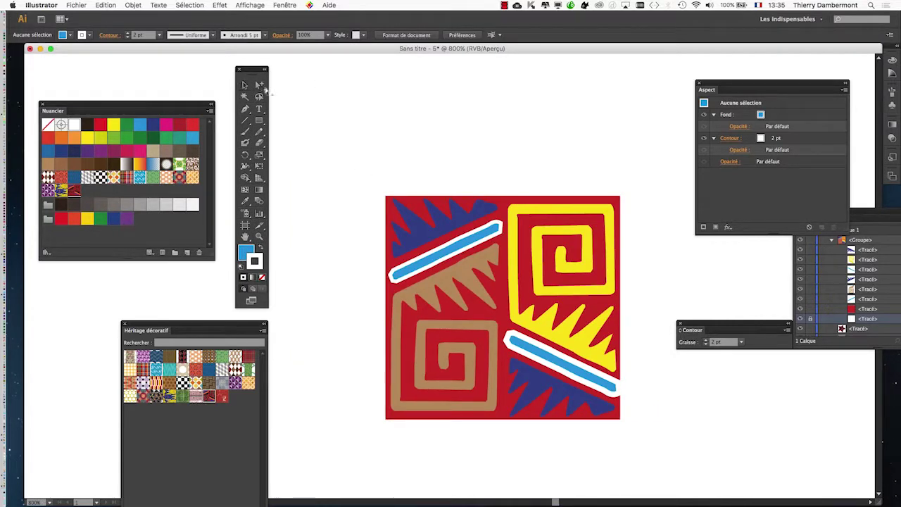
{"action": "left_click", "coordinate": [487, 230]}
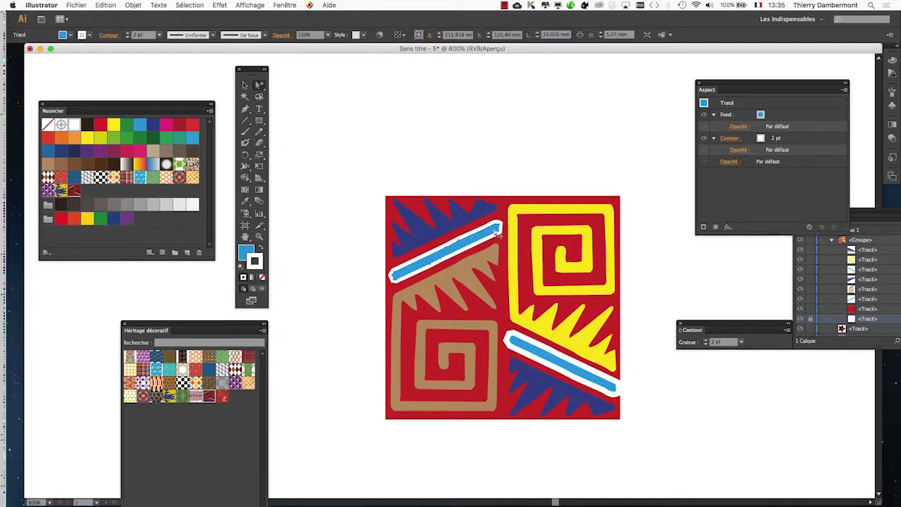
{"action": "left_click", "coordinate": [773, 140]}
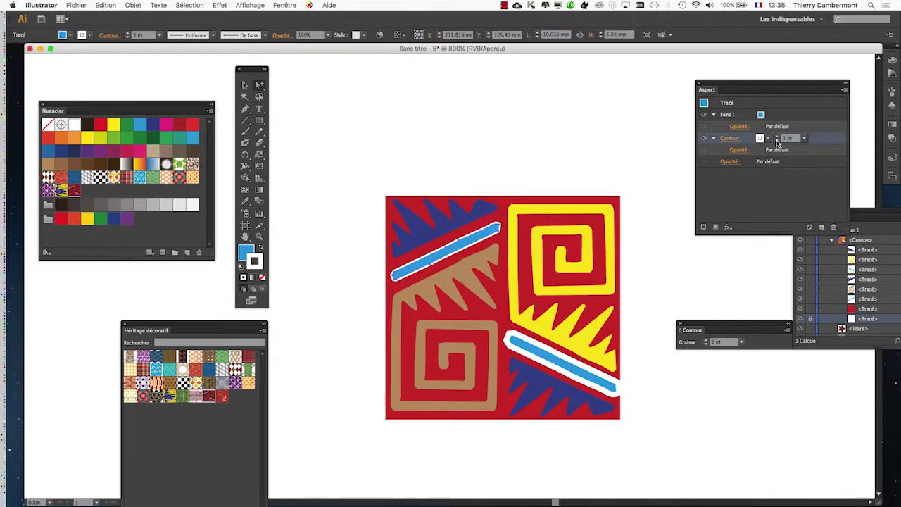
Step: Set the lower blue bar's stroke weight to 2 pt and deselect it
{"action": "left_click", "coordinate": [619, 384]}
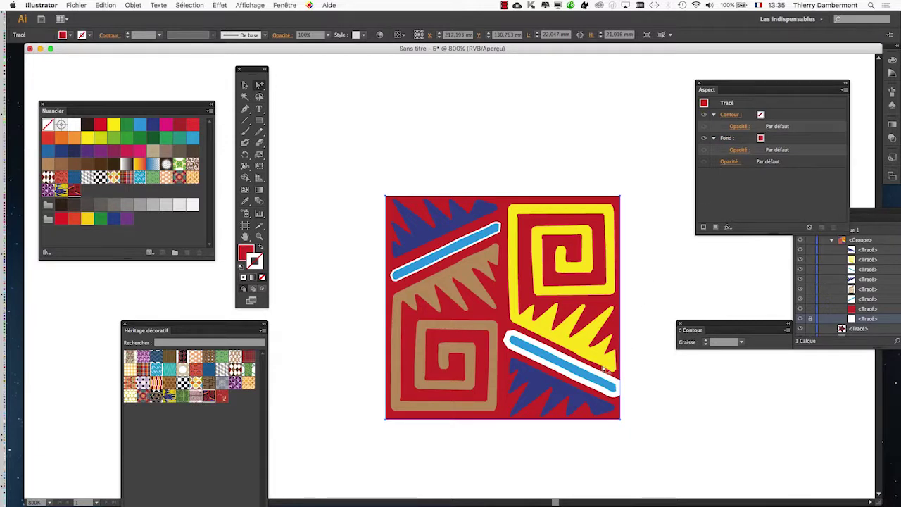
{"action": "left_click", "coordinate": [602, 380]}
{"action": "left_click", "coordinate": [614, 384]}
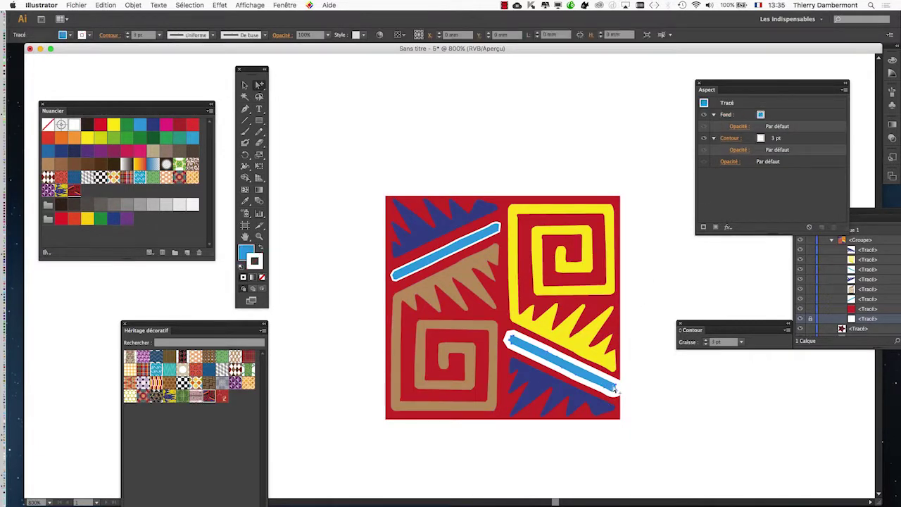
{"action": "left_click", "coordinate": [778, 141]}
{"action": "left_click", "coordinate": [777, 141]}
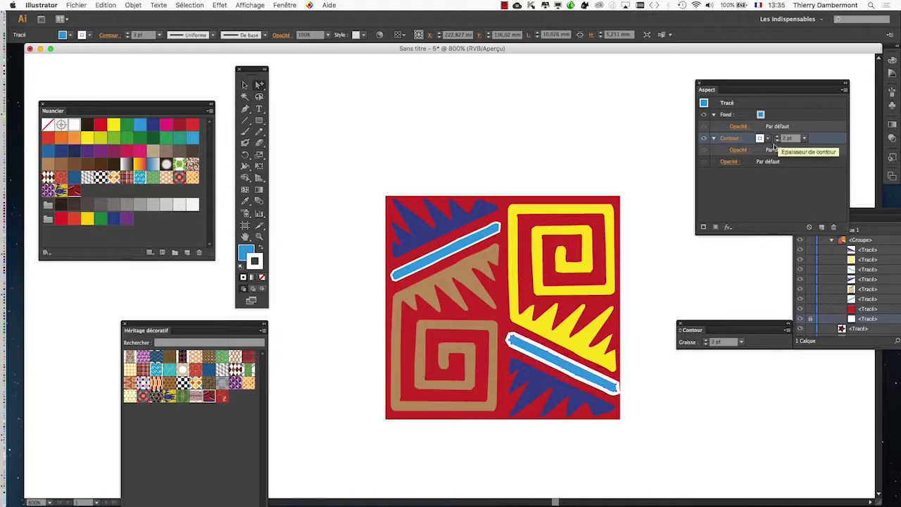
{"action": "left_click", "coordinate": [669, 341]}
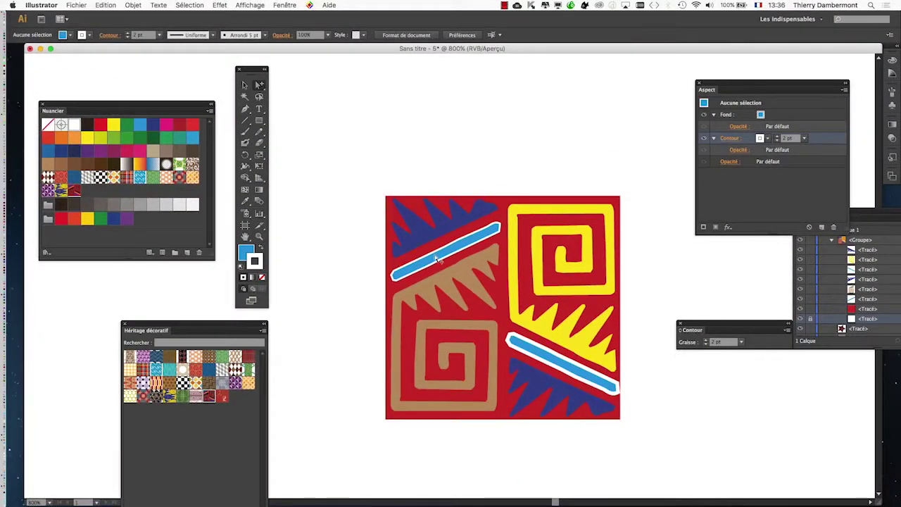
Step: Set the upper blue bar's stroke weight to 2 pt and deselect it
{"action": "left_click", "coordinate": [438, 259]}
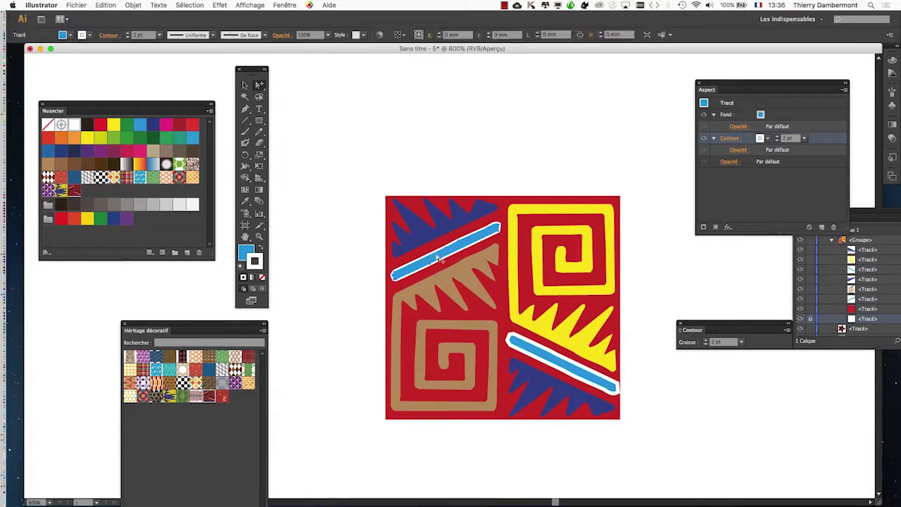
{"action": "left_click", "coordinate": [707, 341]}
{"action": "left_click", "coordinate": [288, 138]}
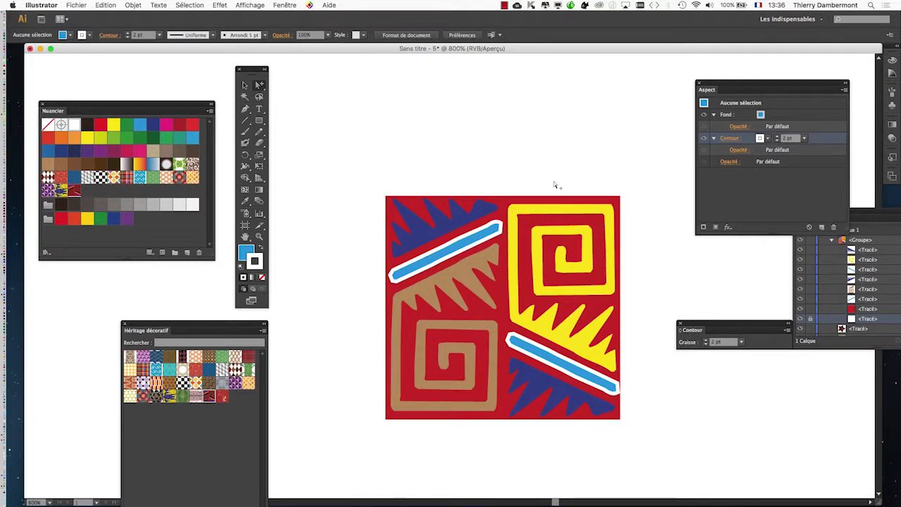
Step: Save the document as "modification de motifs - 01.ai" in the folder "cinquième jour AI - SESSION 13", keeping the default Illustrator options
{"action": "left_click", "coordinate": [75, 5]}
{"action": "left_click", "coordinate": [106, 85]}
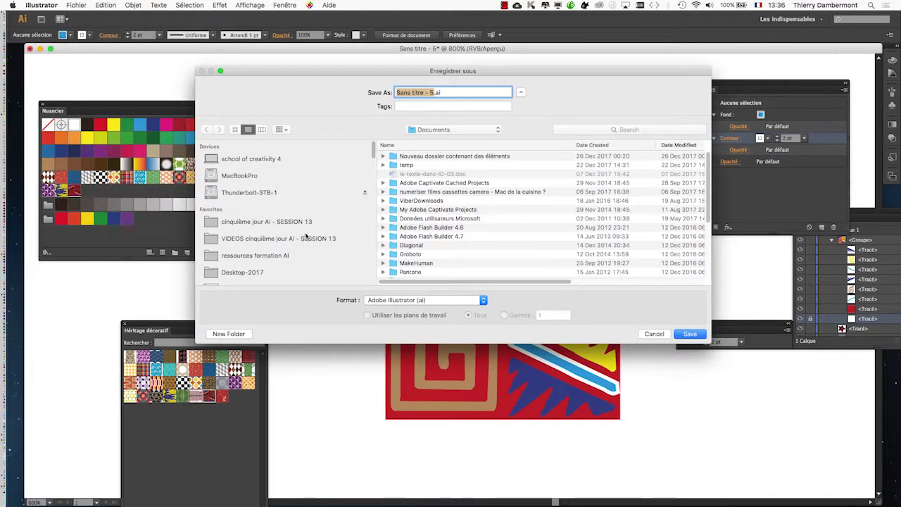
{"action": "left_click", "coordinate": [306, 238]}
{"action": "left_click", "coordinate": [311, 222]}
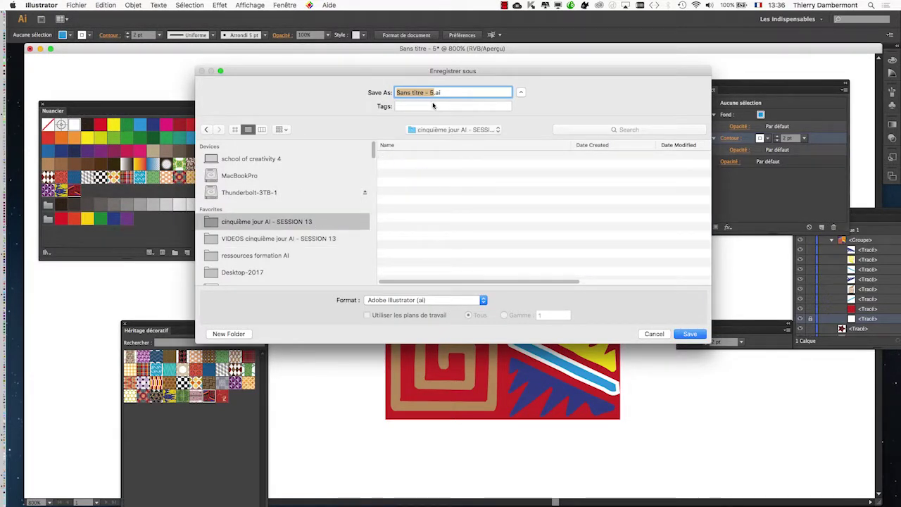
{"action": "type", "text": "modificatio"}
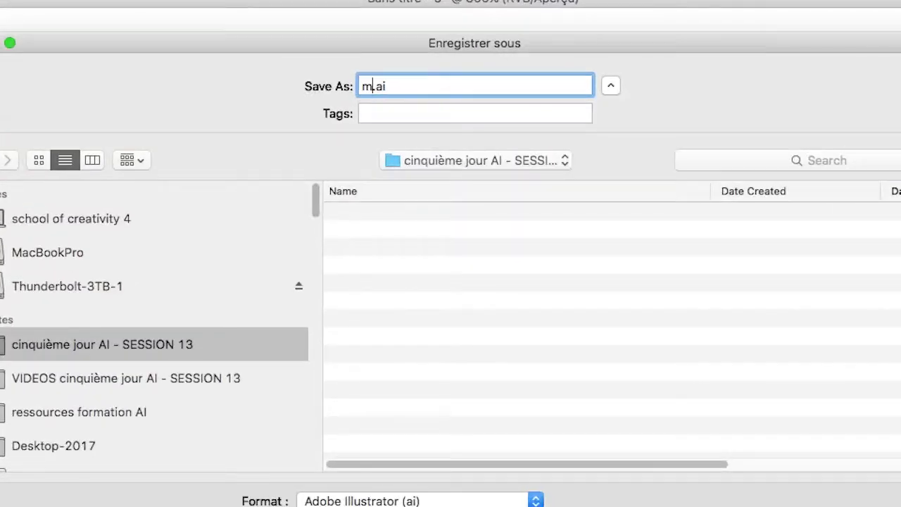
{"action": "type", "text": "n de motifs - "}
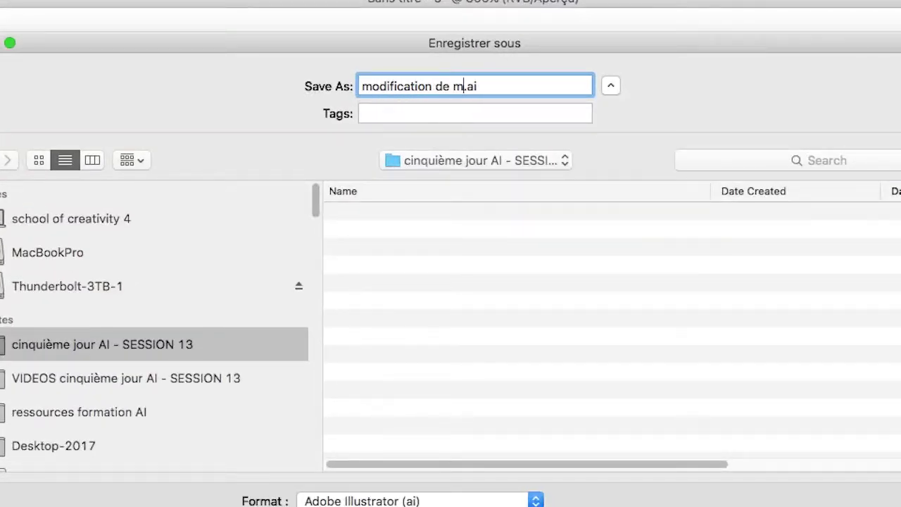
{"action": "type", "text": "01"}
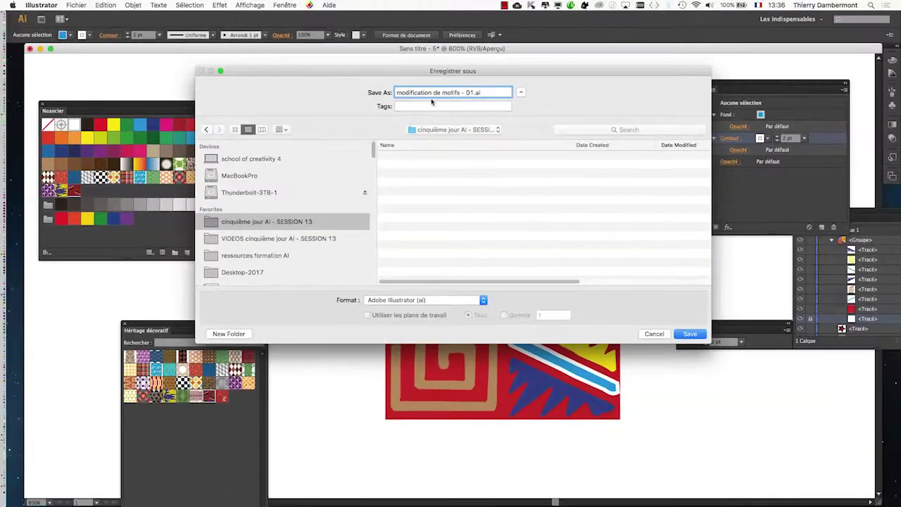
{"action": "left_click", "coordinate": [691, 334]}
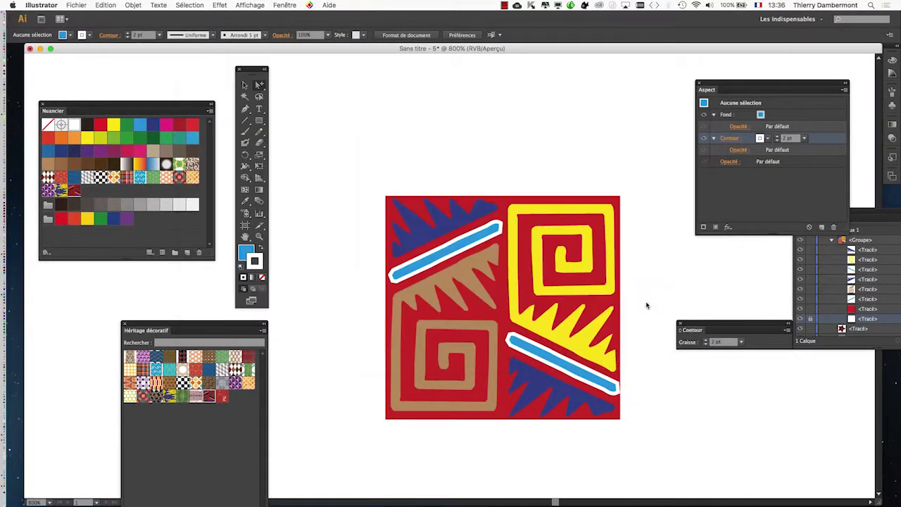
{"action": "left_click", "coordinate": [603, 379]}
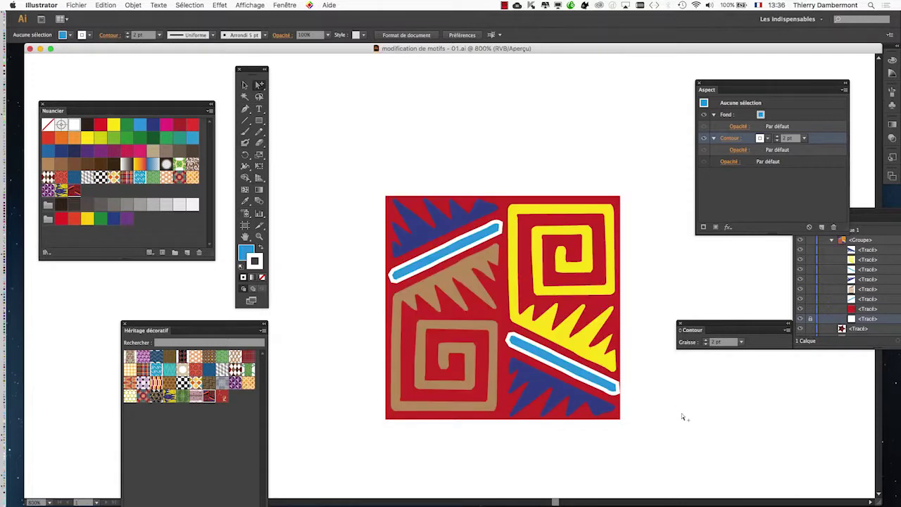
Step: Place the Nuancier panel just above the tile and widen it
{"action": "scroll", "coordinate": [677, 406], "scroll_direction": "down", "scroll_amount": 2}
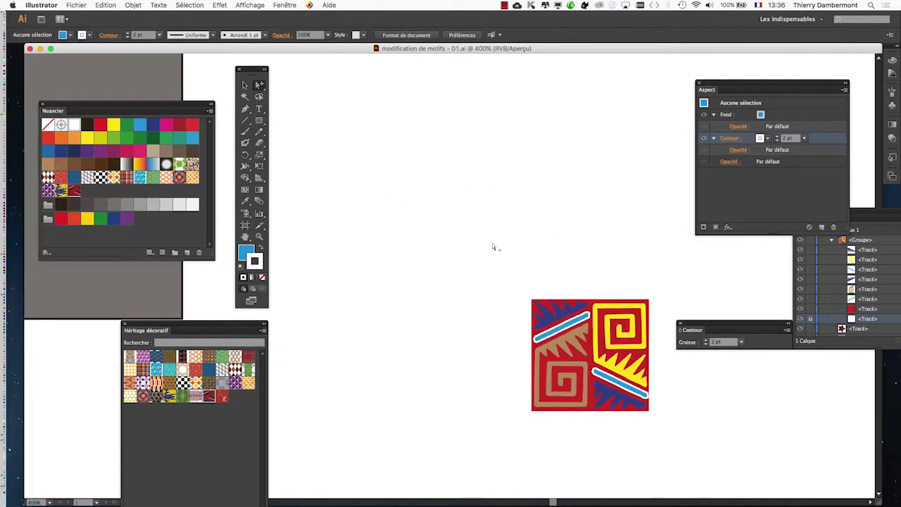
{"action": "scroll", "coordinate": [372, 191], "scroll_direction": "down", "scroll_amount": 1}
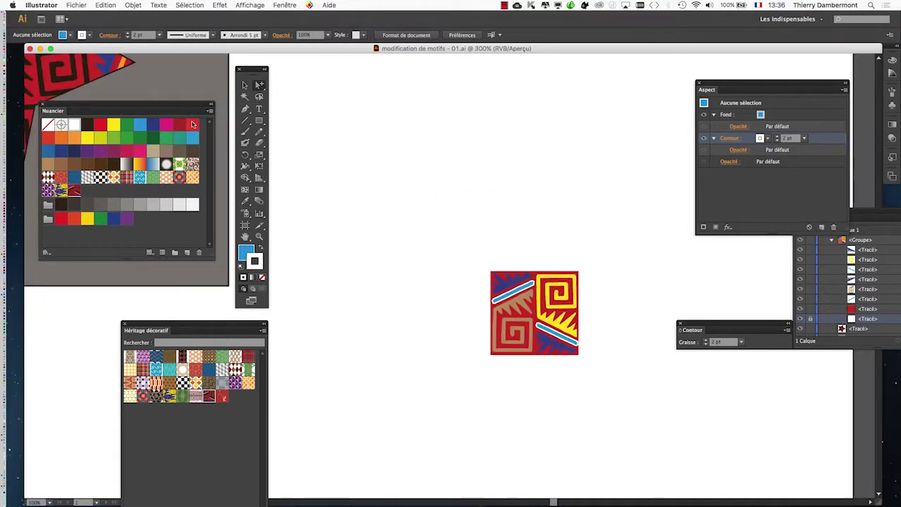
{"action": "scroll", "coordinate": [328, 158], "scroll_direction": "down", "scroll_amount": 1}
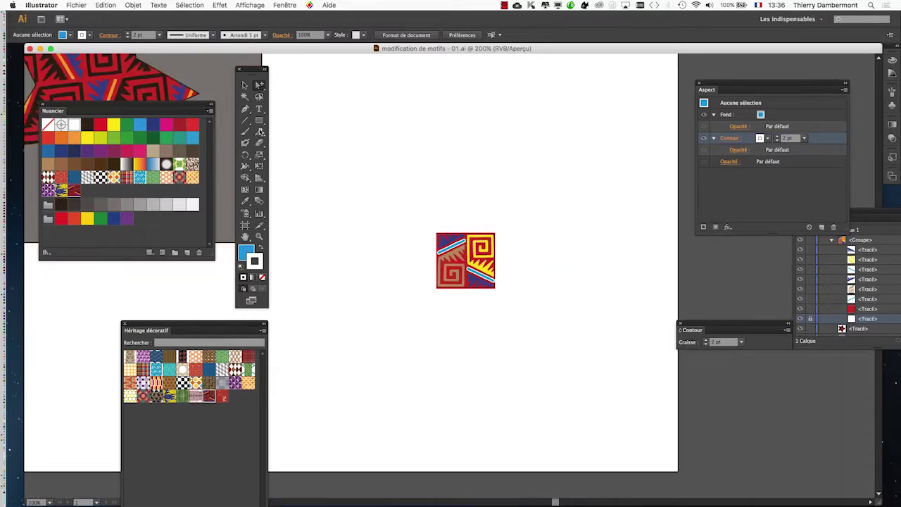
{"action": "left_click_drag", "start_coordinate": [164, 107], "coordinate": [432, 59]}
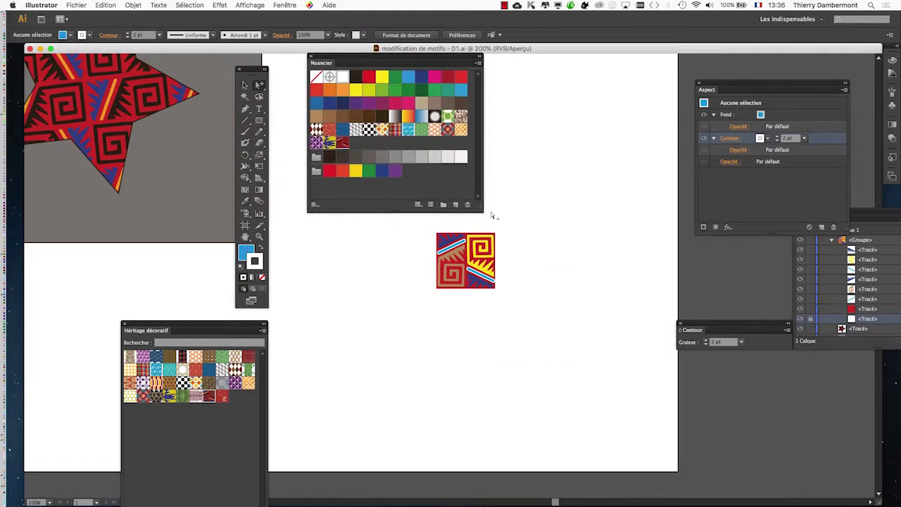
{"action": "left_click_drag", "start_coordinate": [479, 206], "coordinate": [631, 191]}
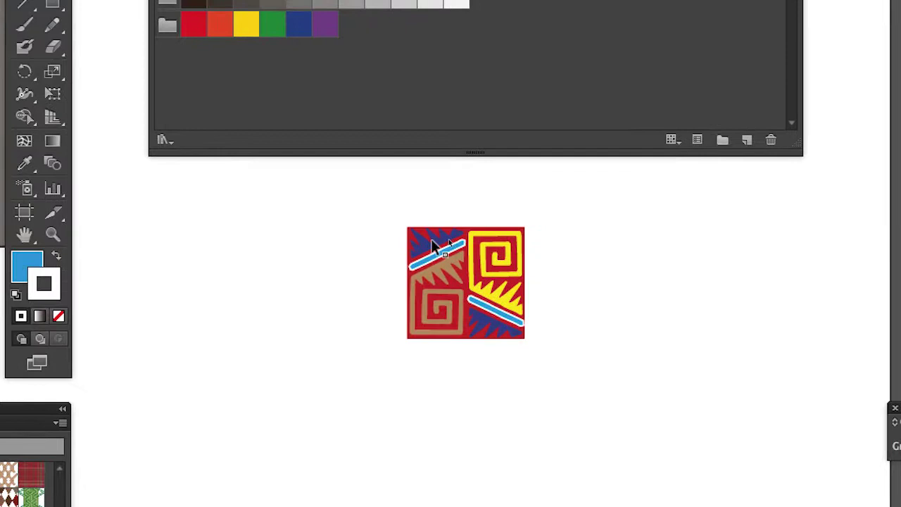
Step: Select the whole tile group, close the Contour panel and collapse the group in the Calques list
{"action": "left_click", "coordinate": [450, 242]}
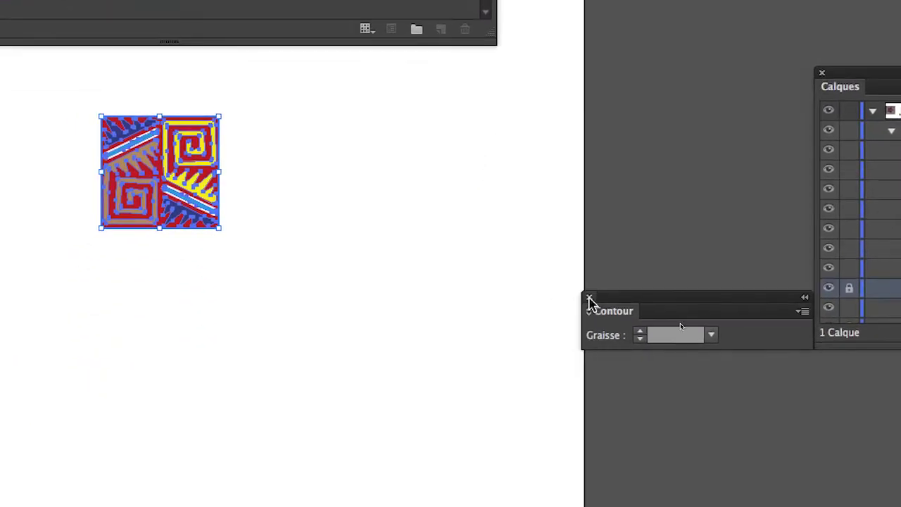
{"action": "left_click", "coordinate": [590, 298]}
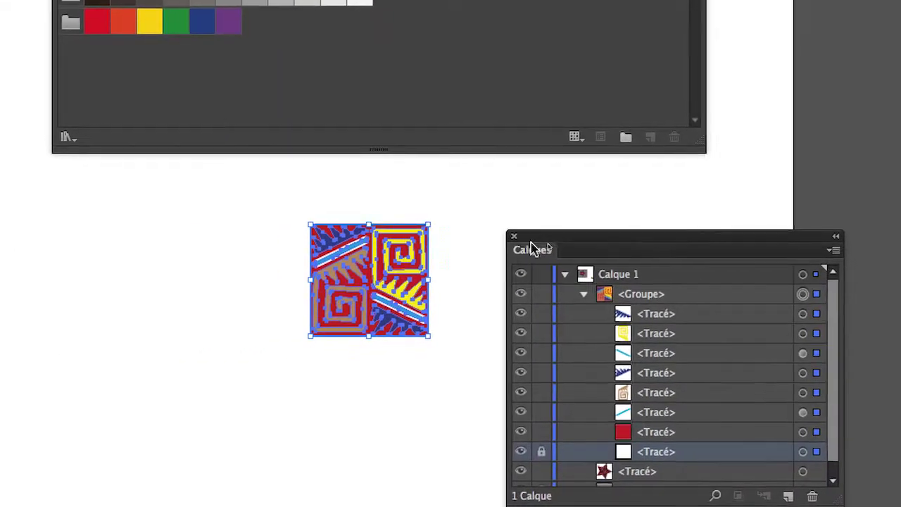
{"action": "left_click", "coordinate": [584, 294]}
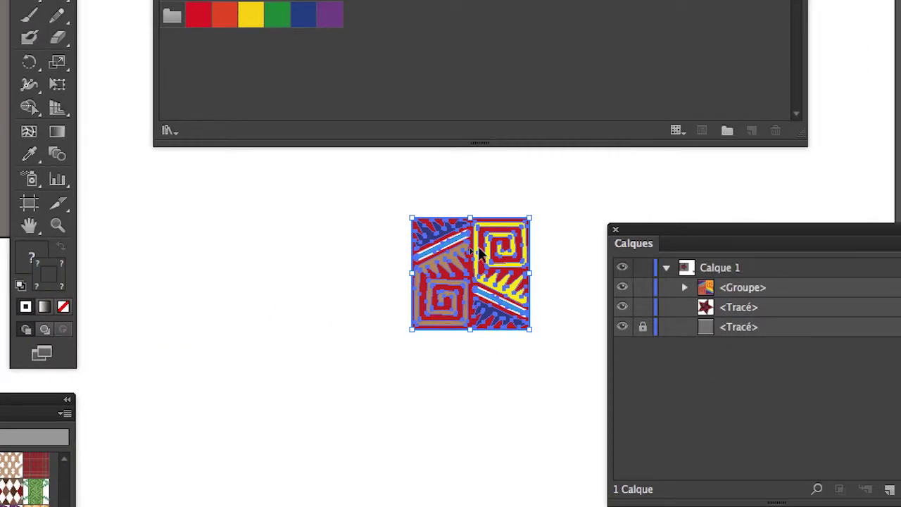
Step: Add the selected tile group to the Nuancier as a new pattern swatch and deselect it
{"action": "left_click_drag", "start_coordinate": [478, 255], "coordinate": [510, 158]}
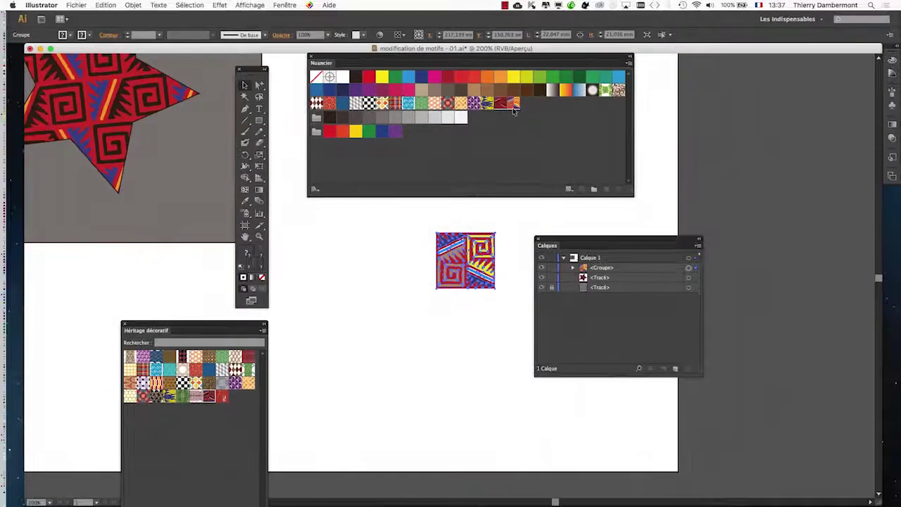
{"action": "left_click", "coordinate": [402, 371]}
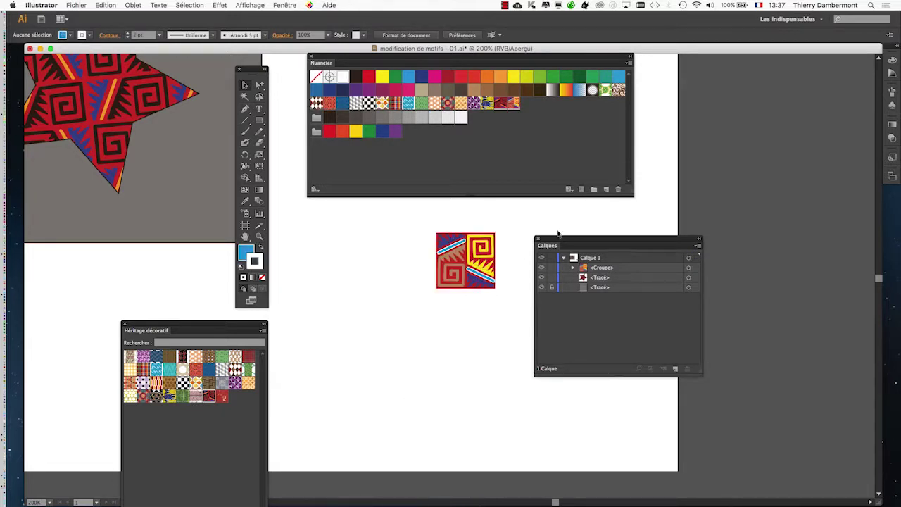
Step: Narrow the Nuancier and place it beside the star, moving the Calques and tools panels out of the way
{"action": "left_click_drag", "start_coordinate": [565, 239], "coordinate": [731, 293]}
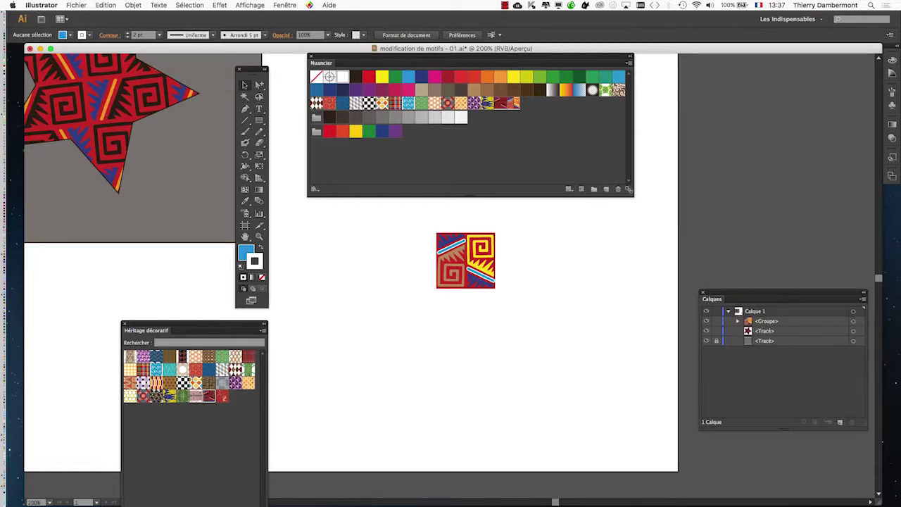
{"action": "left_click_drag", "start_coordinate": [629, 190], "coordinate": [466, 207]}
{"action": "left_click_drag", "start_coordinate": [349, 56], "coordinate": [635, 100]}
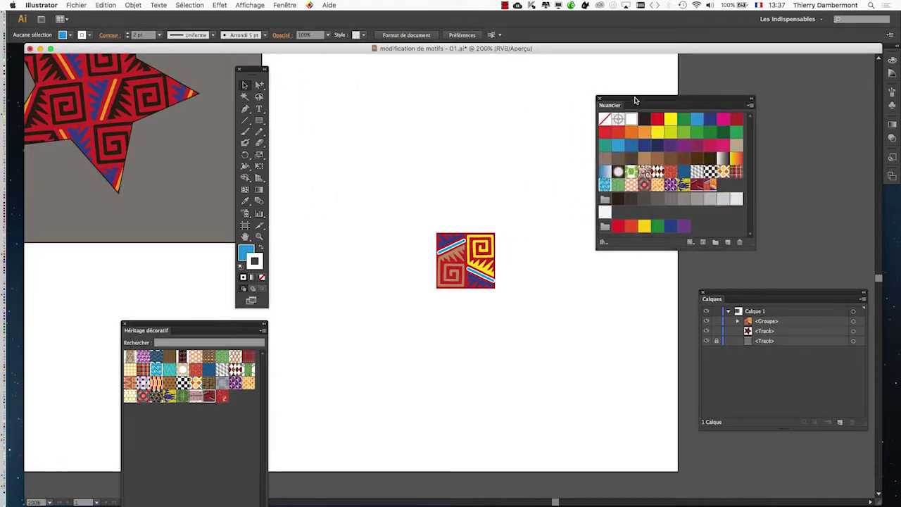
{"action": "scroll", "coordinate": [384, 219], "scroll_direction": "down", "scroll_amount": 1}
{"action": "left_click_drag", "start_coordinate": [357, 179], "coordinate": [535, 227]}
{"action": "left_click_drag", "start_coordinate": [249, 71], "coordinate": [142, 76]}
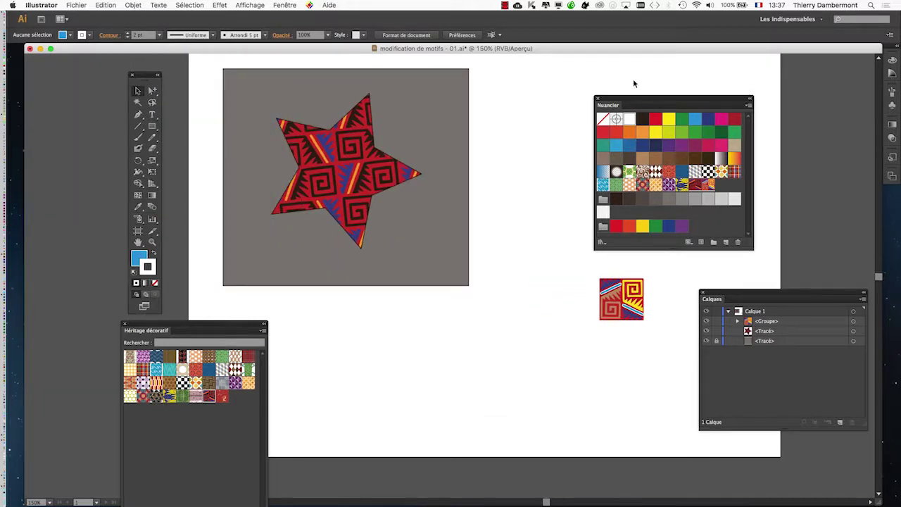
{"action": "left_click_drag", "start_coordinate": [633, 100], "coordinate": [428, 101]}
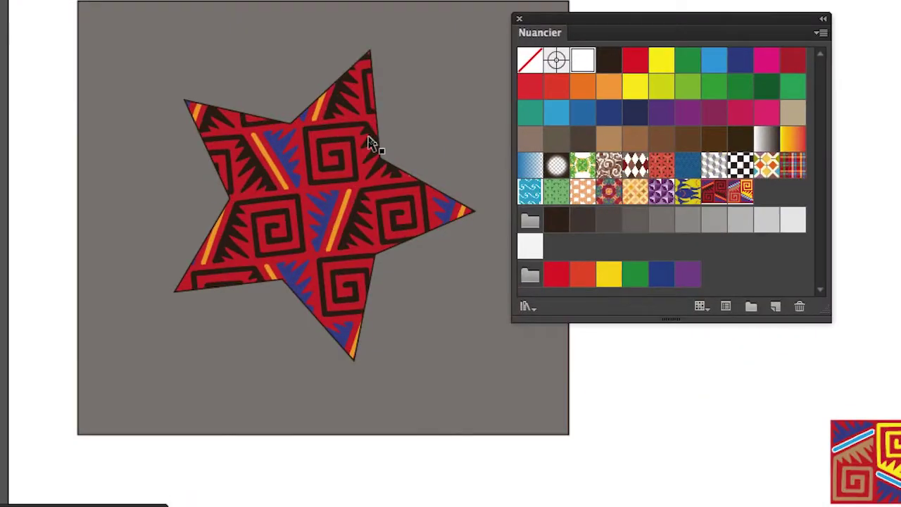
Step: Fill the star with the new recoloured pattern swatch
{"action": "left_click", "coordinate": [371, 141]}
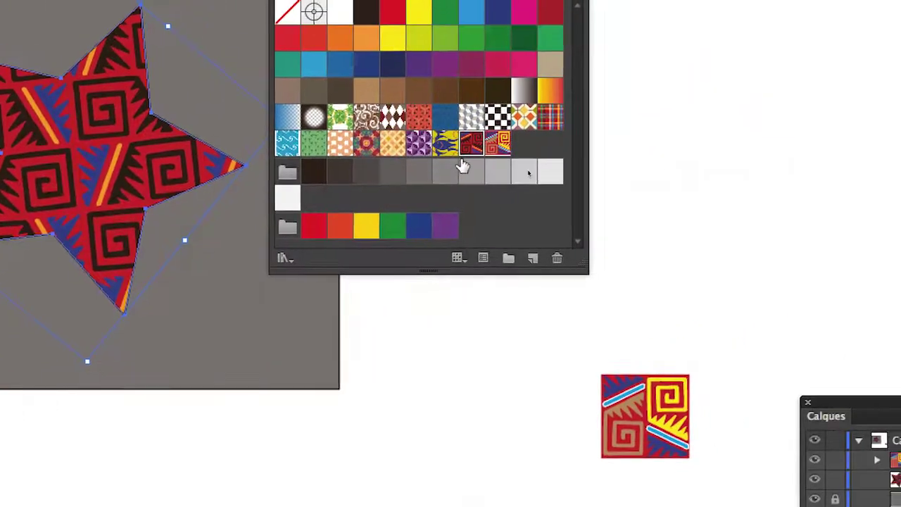
{"action": "left_click", "coordinate": [476, 159]}
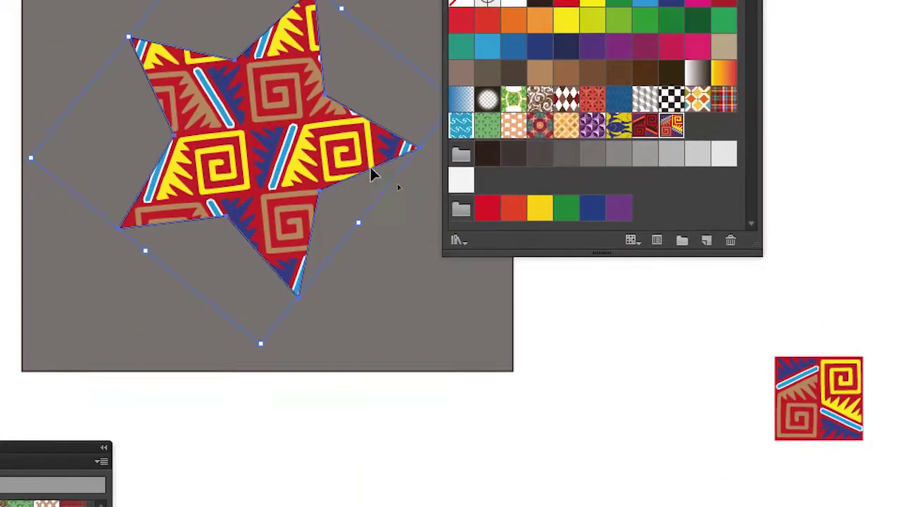